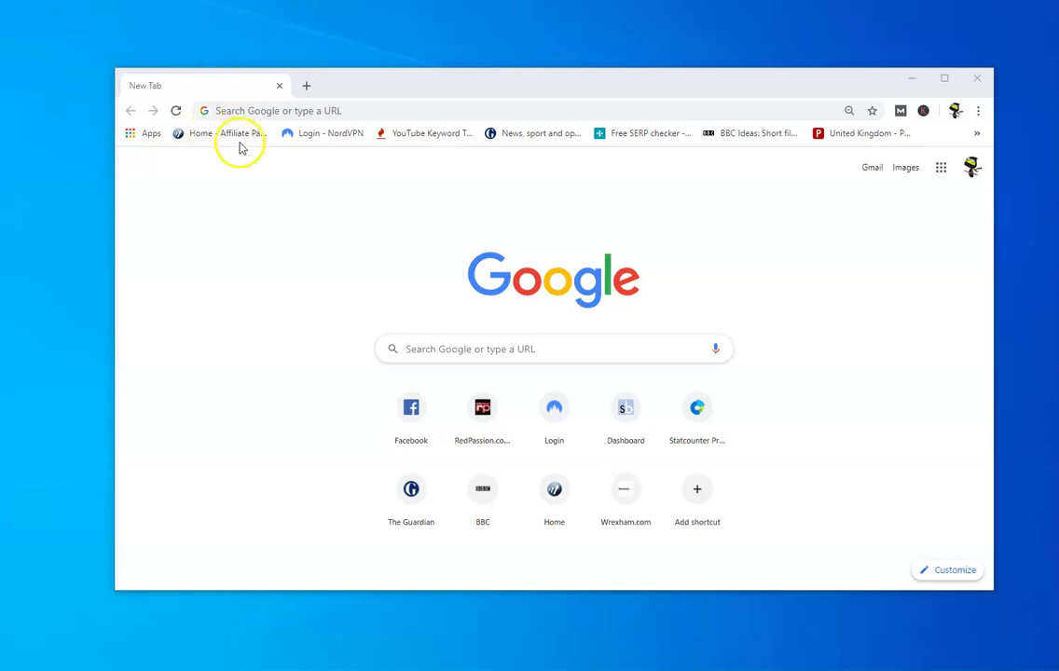
Put the cursor in the Google search box on a new Chrome tab
left_click(265, 109)
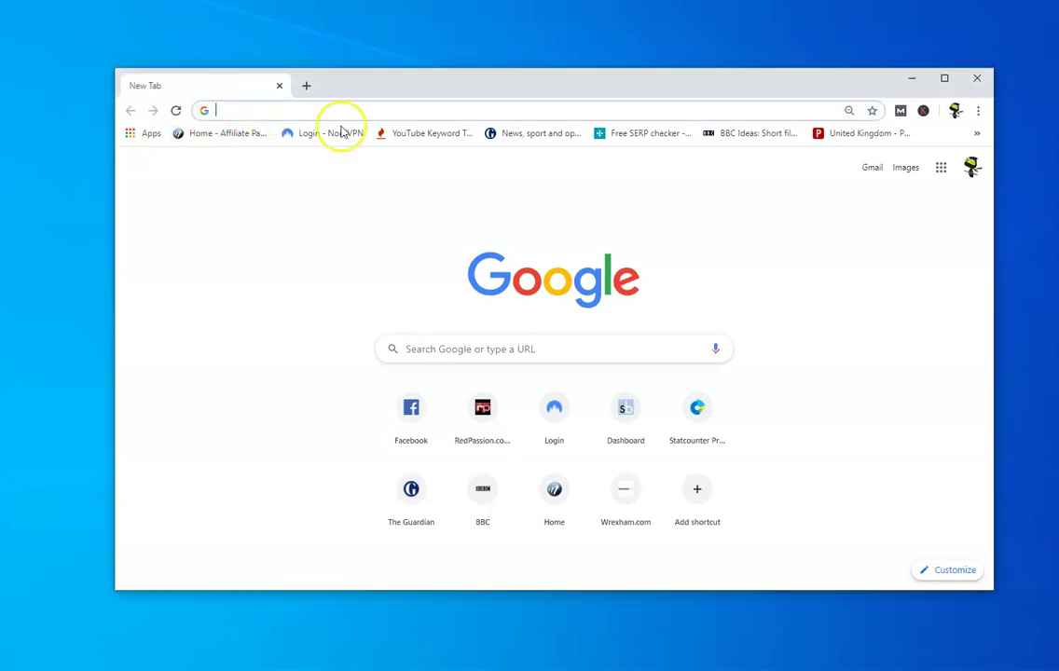
left_click(444, 349)
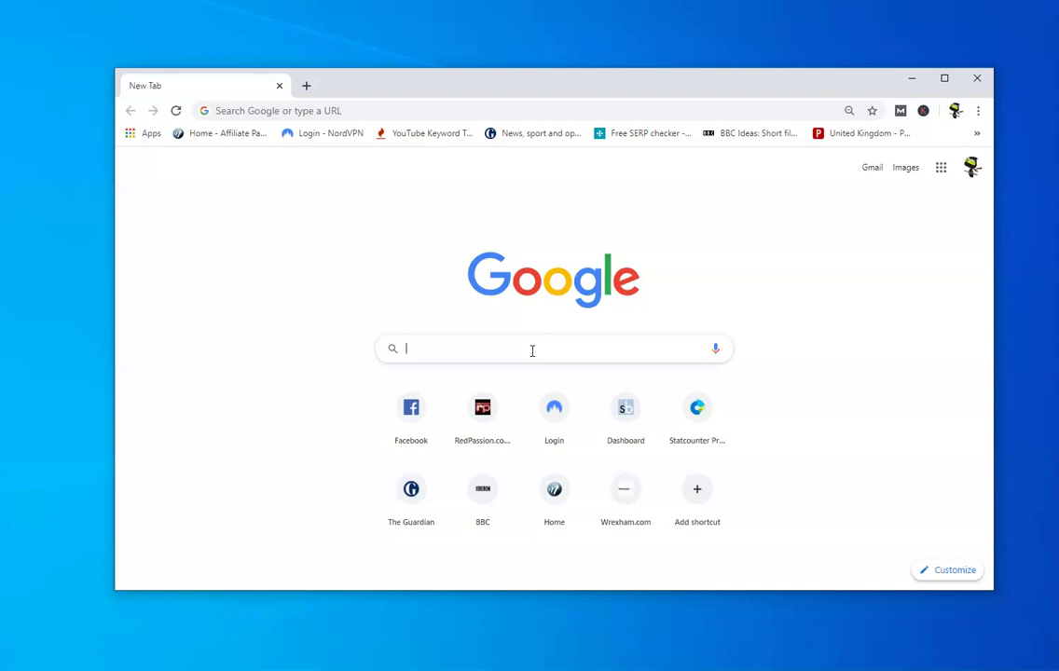
Search Google for 'plumbers' and scroll down the results
type("pl")
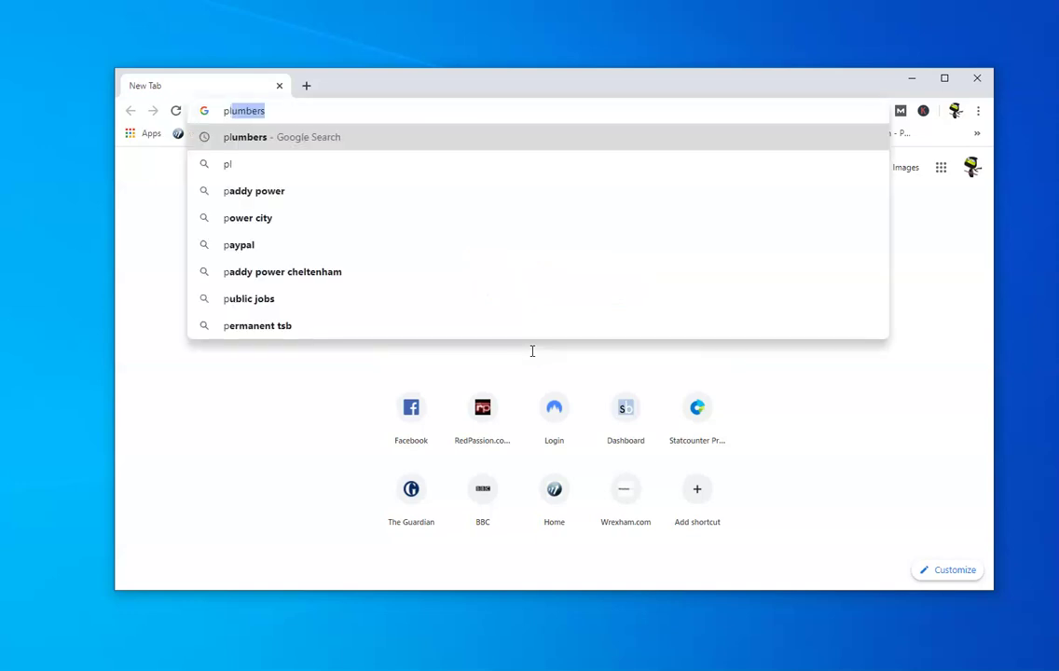
type("umber")
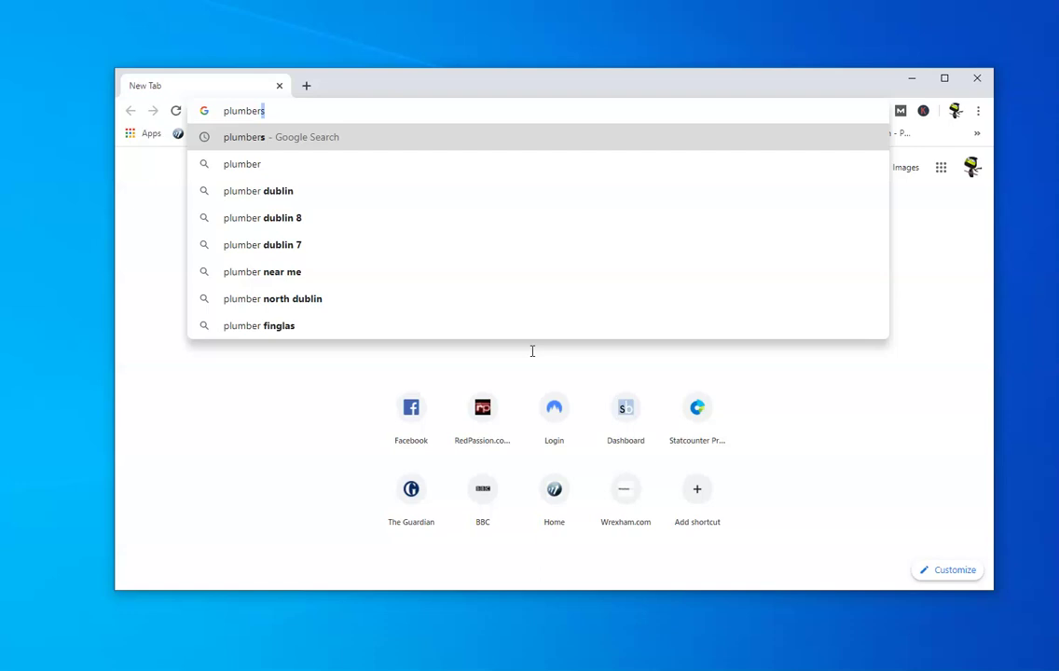
type("s")
key("Return")
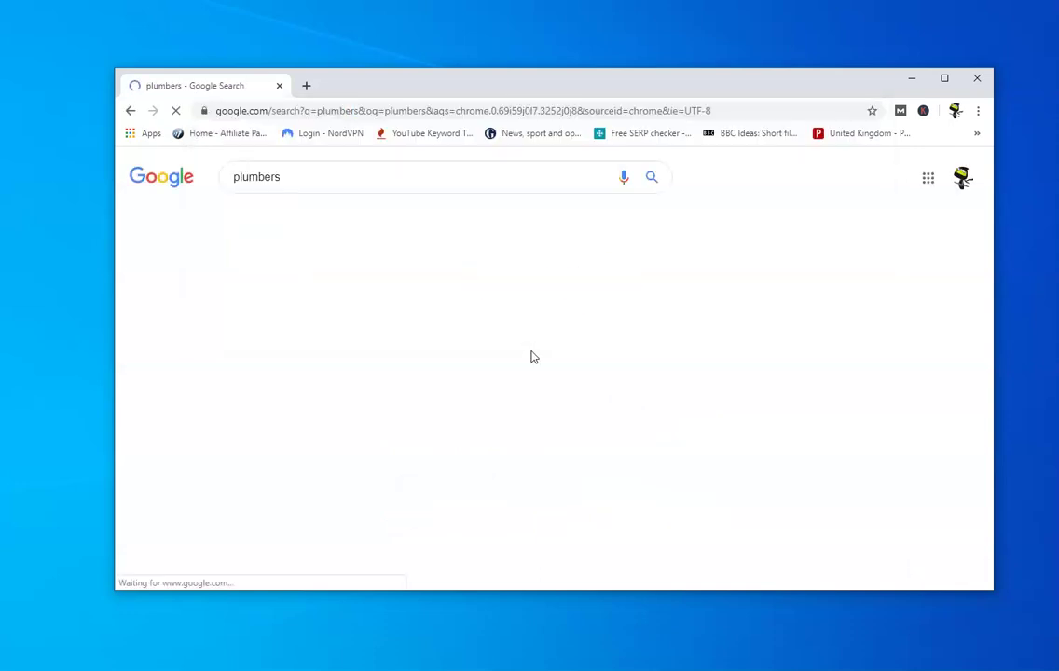
scroll(704, 366, "down", 3)
scroll(703, 365, "down", 3)
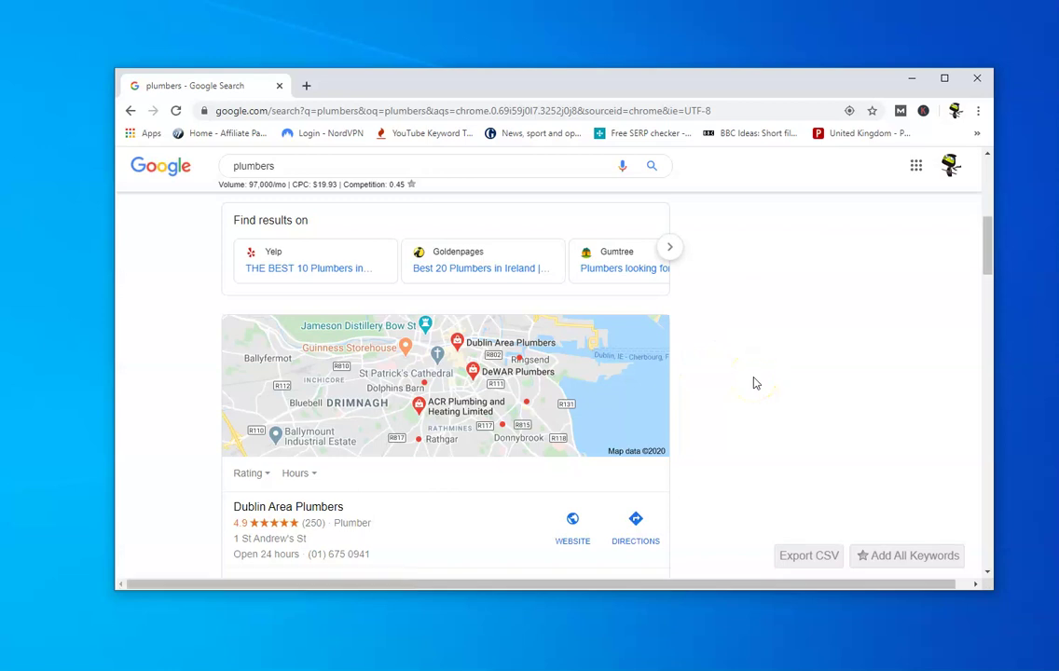
left_click(731, 354)
Scroll through the Dublin map and the local plumber listings
scroll(729, 350, "up", 1)
scroll(729, 351, "up", 1)
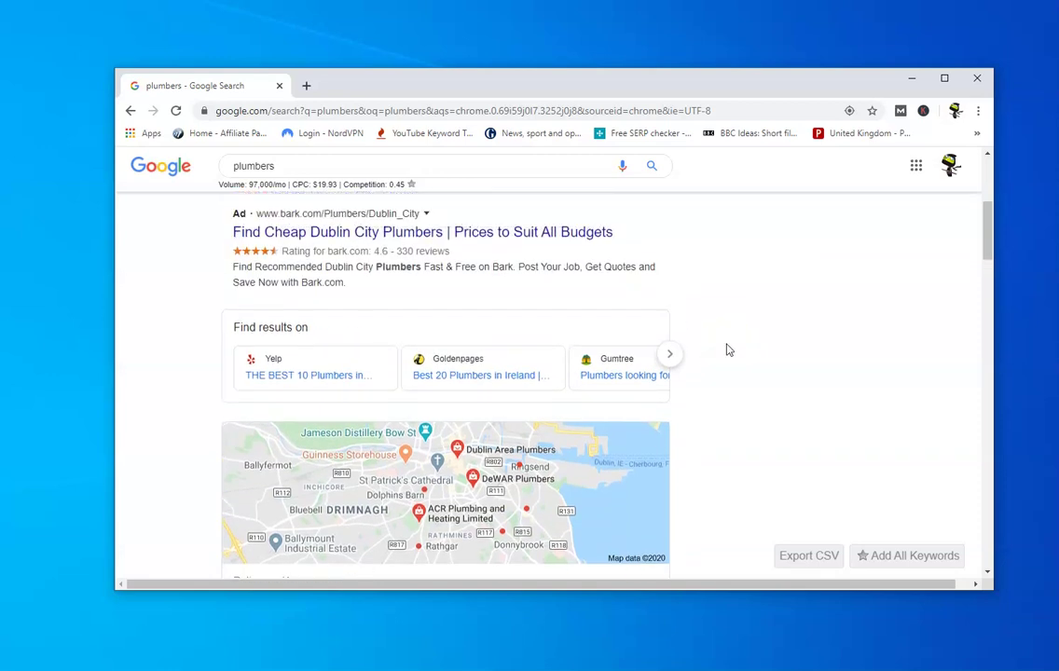
scroll(728, 350, "down", 1)
scroll(726, 350, "down", 2)
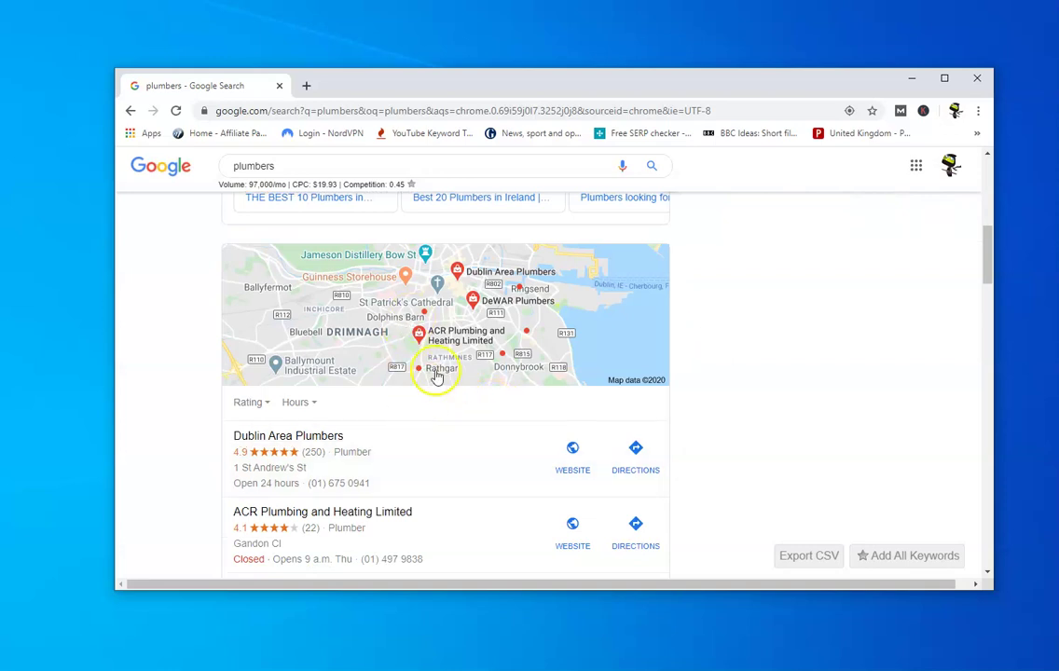
scroll(420, 408, "down", 2)
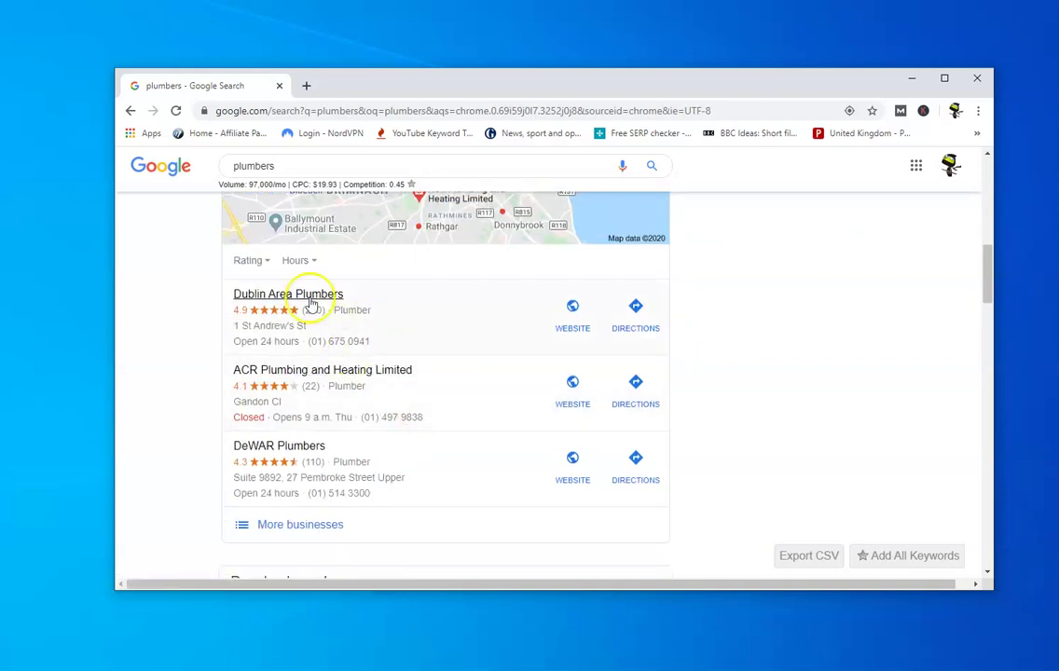
scroll(450, 470, "down", 3)
scroll(454, 464, "up", 1)
scroll(451, 463, "up", 4)
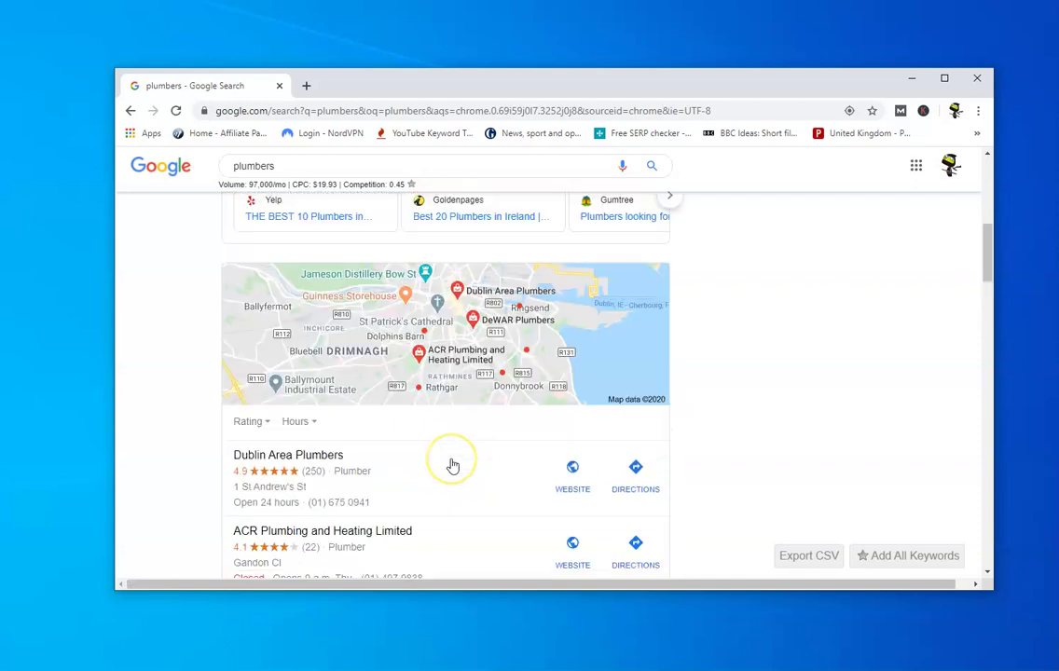
scroll(451, 463, "up", 3)
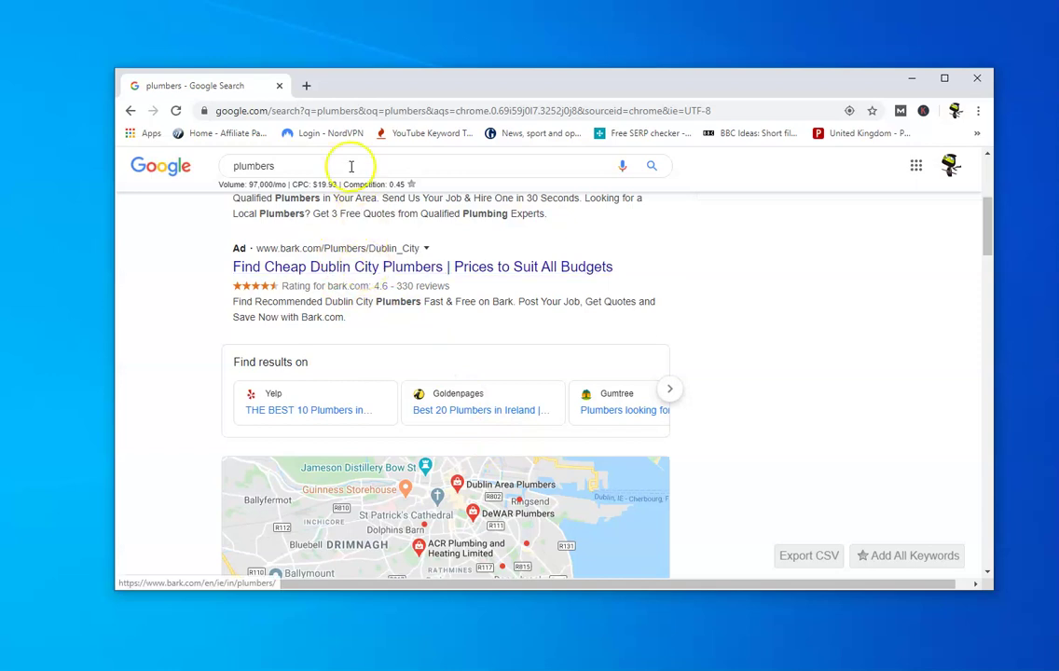
Load bbc.co.uk in a second tab and go to the iPlayer home page
left_click(306, 85)
type("b")
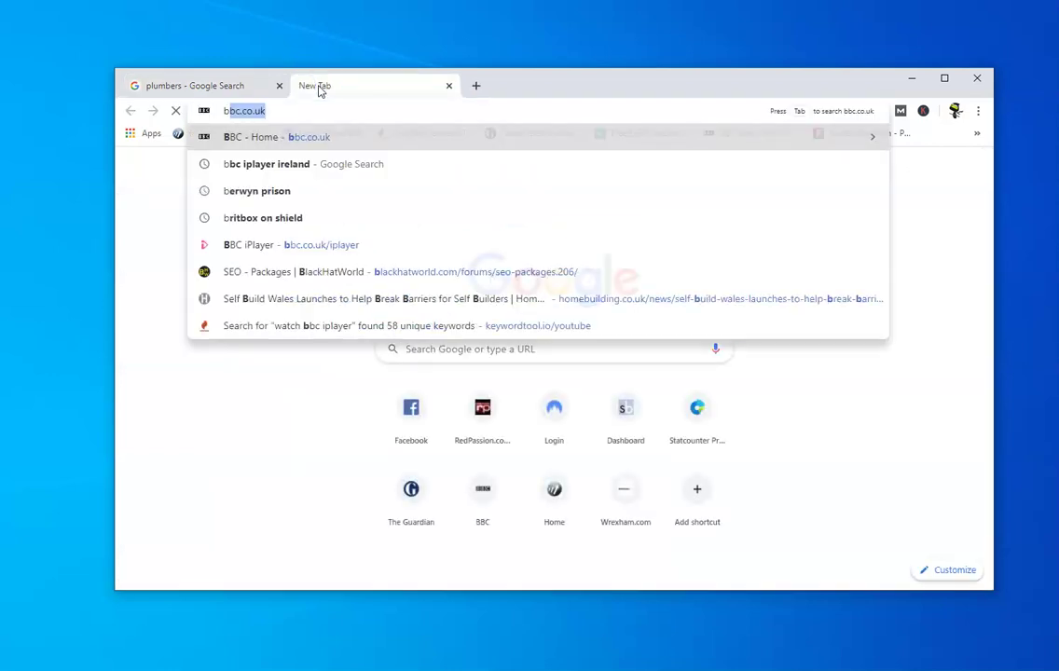
type("bc.co.uk")
key("Return")
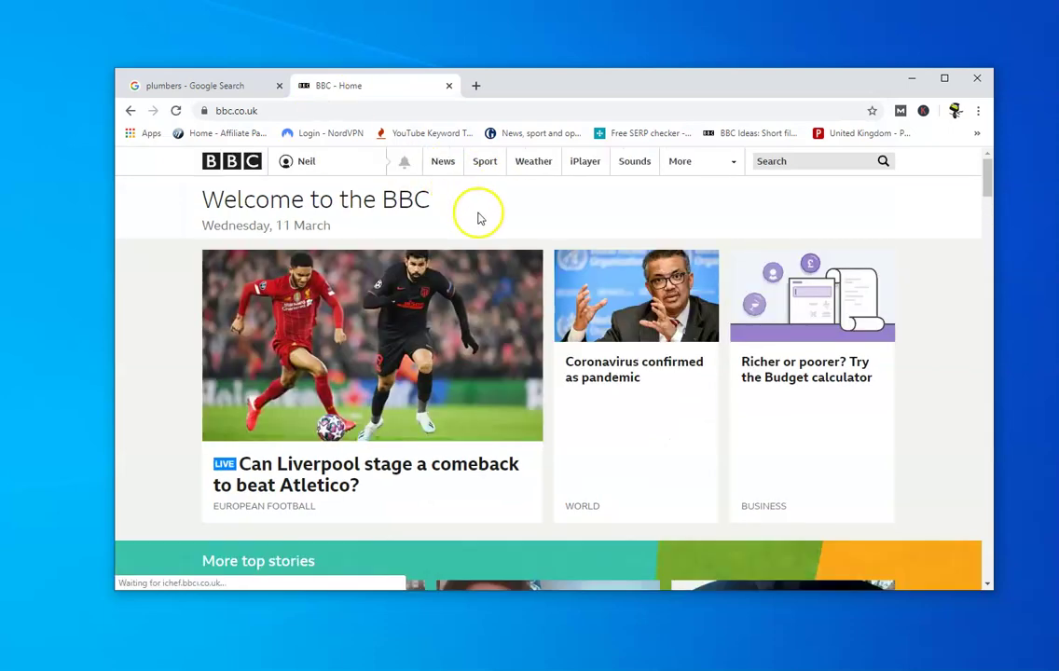
left_click(584, 161)
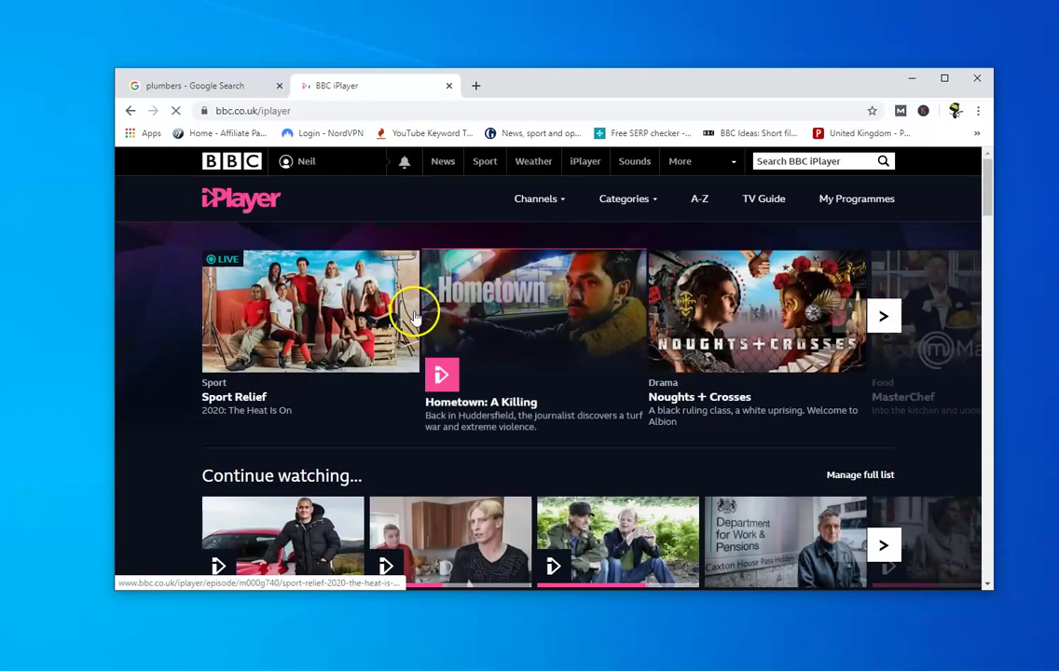
mouse_move(311, 312)
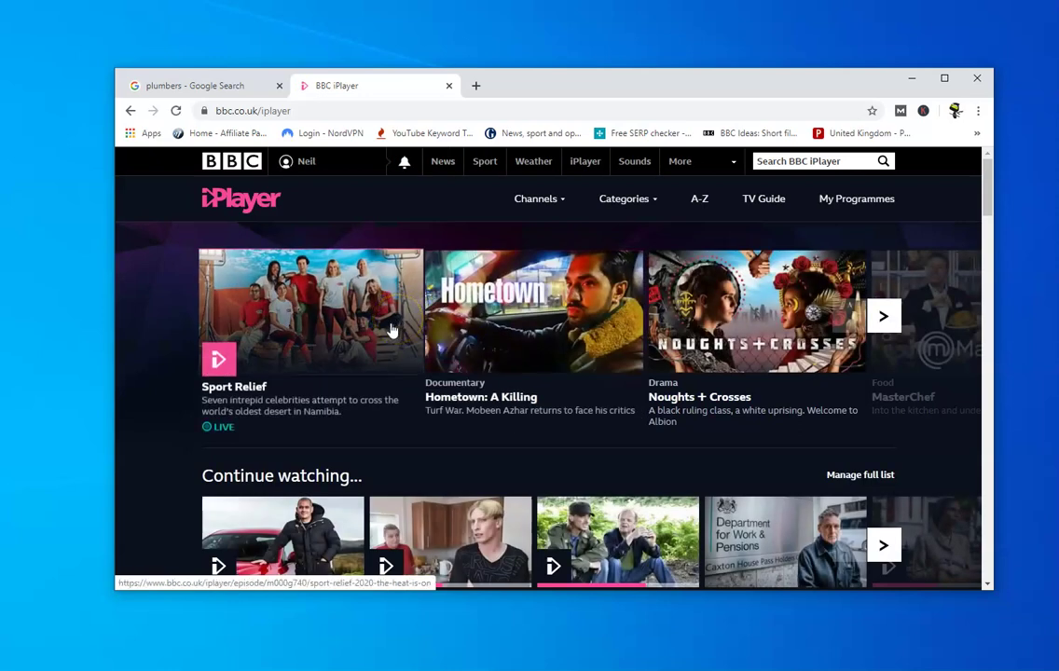
scroll(392, 331, "down", 2)
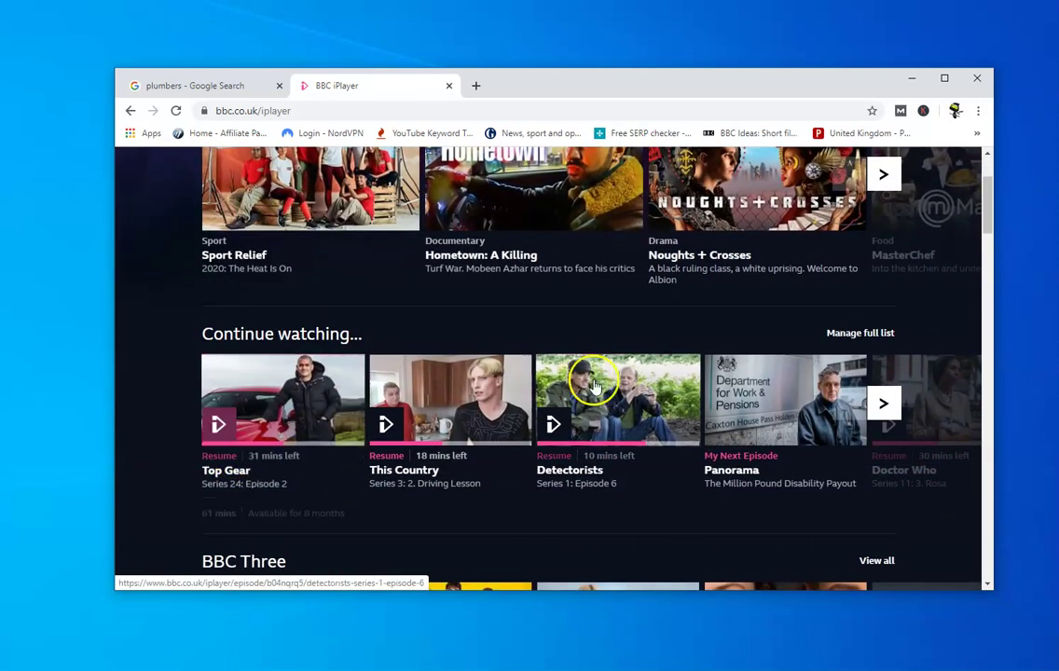
scroll(594, 385, "up", 2)
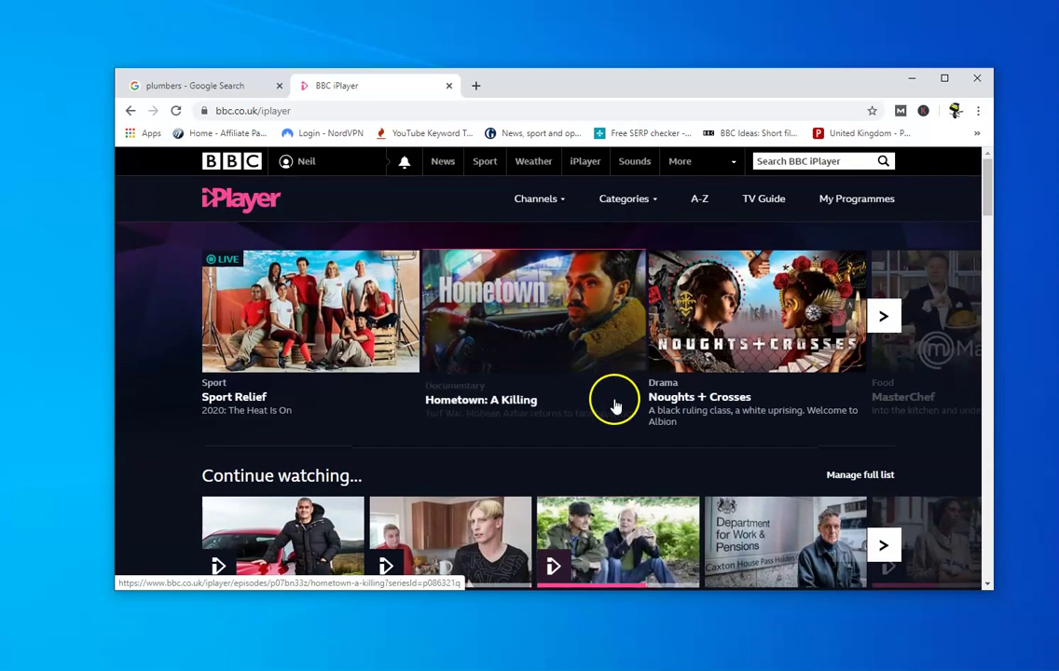
Open Hometown: A Killing and try Series 1 episode 1, getting the UK-only notice
left_click(446, 376)
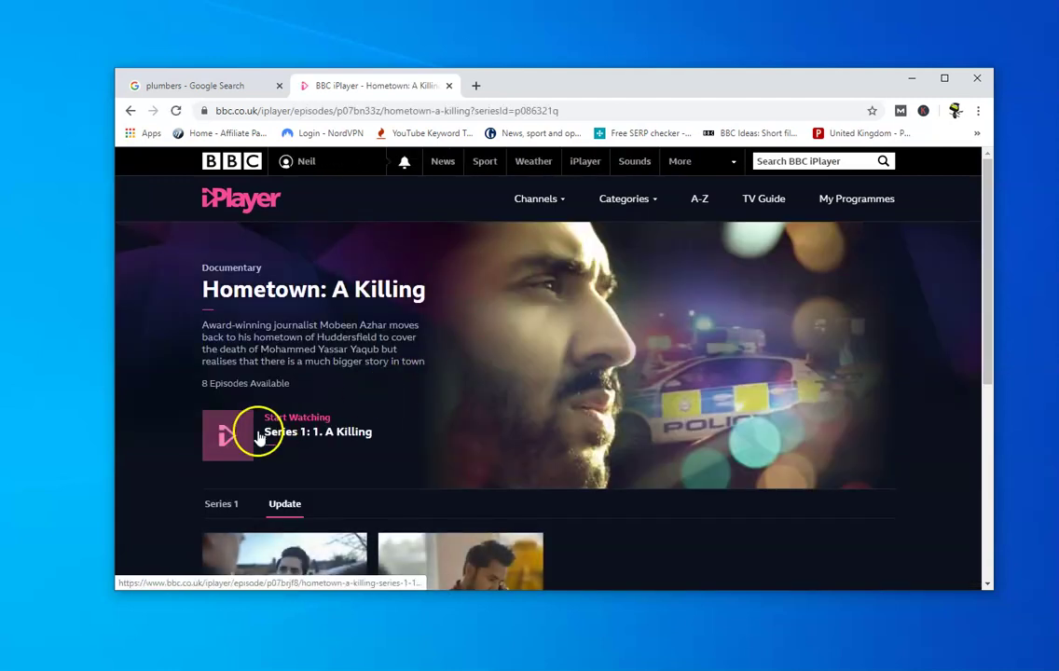
left_click(260, 436)
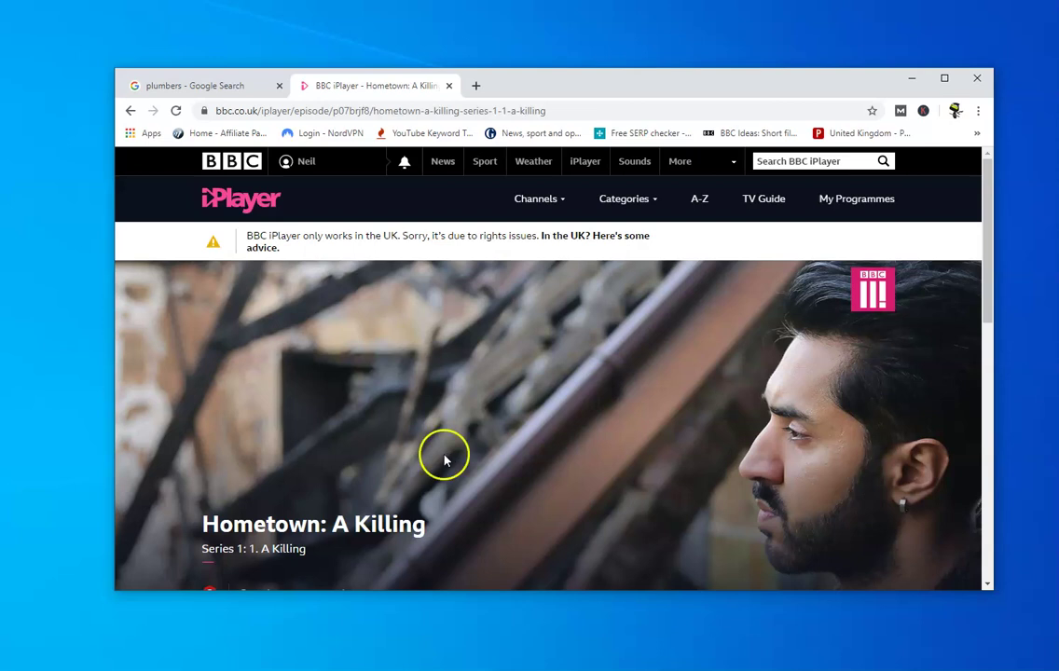
Close the search tab and Chrome, then launch NordVPN from the system tray
left_click(278, 86)
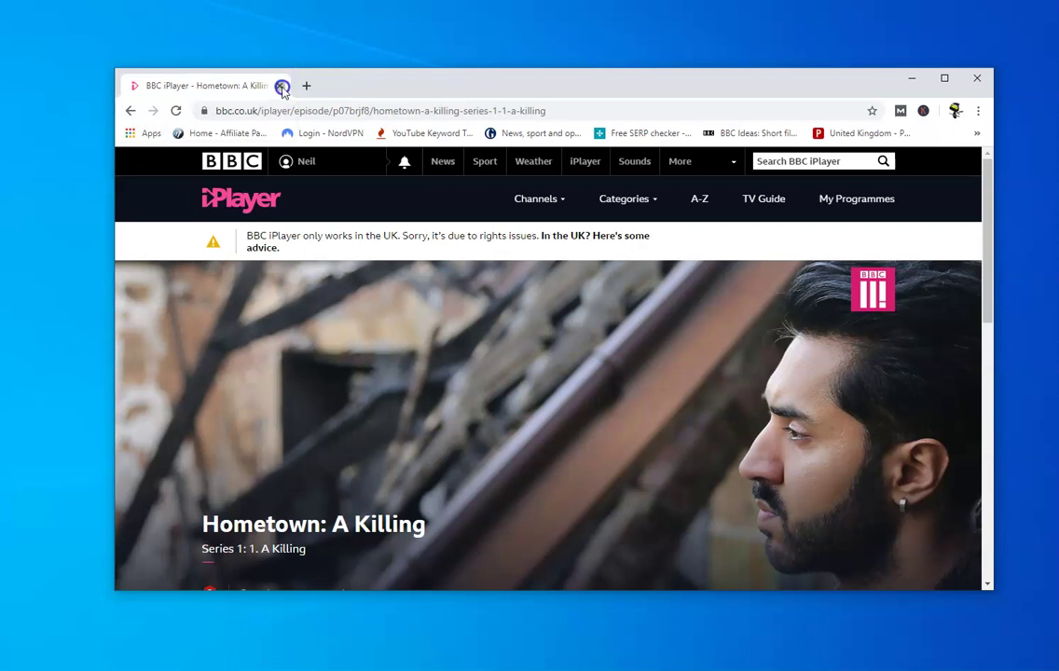
left_click(282, 87)
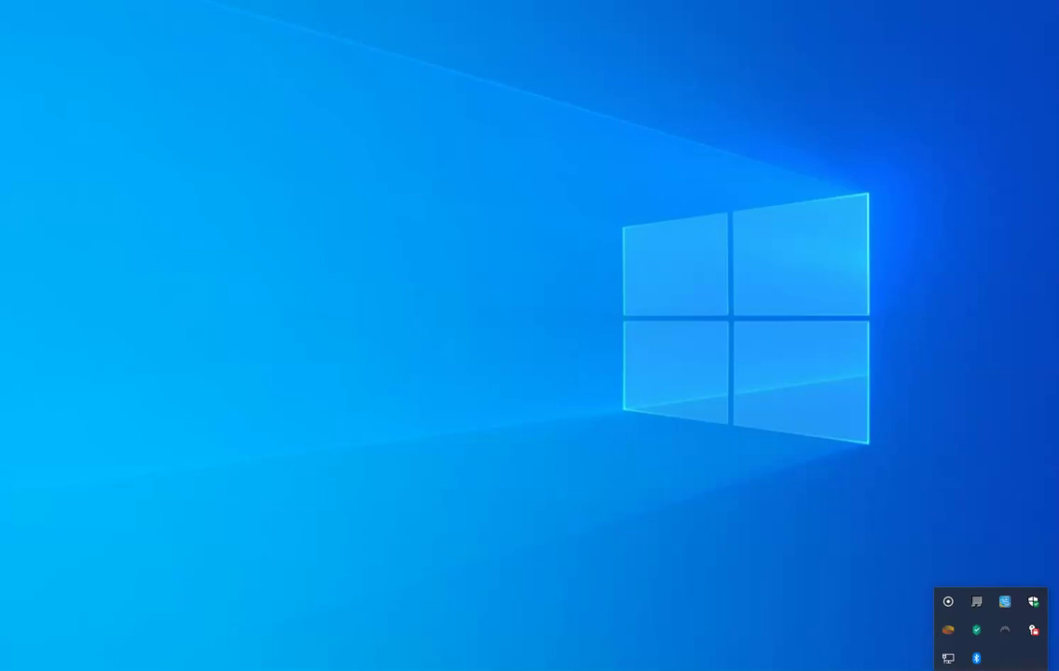
left_click(1003, 629)
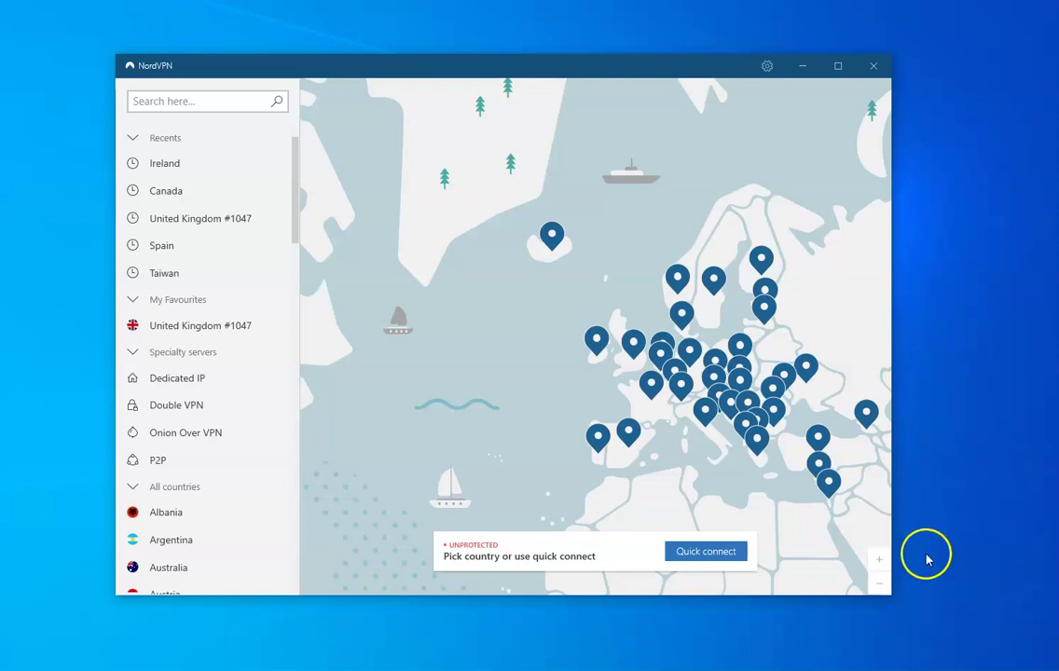
Zoom and pan the NordVPN server map onto Europe, then browse Recents and My Favourites
scroll(557, 390, "down", 2)
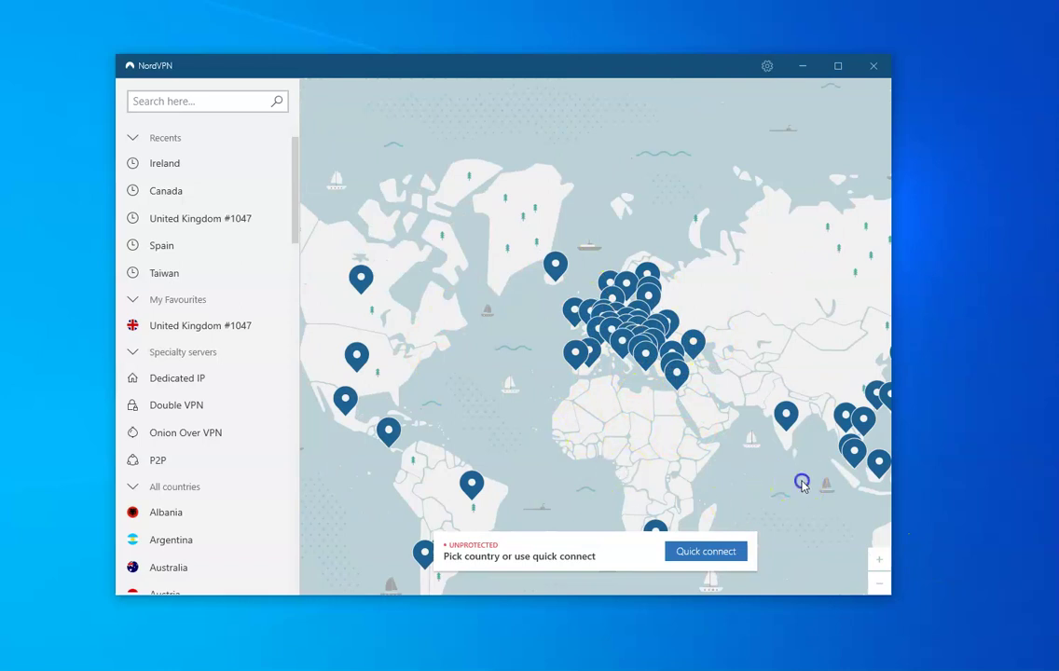
mouse_move(802, 480)
left_mouse_down()
mouse_move(472, 425)
mouse_move(732, 491)
left_mouse_up()
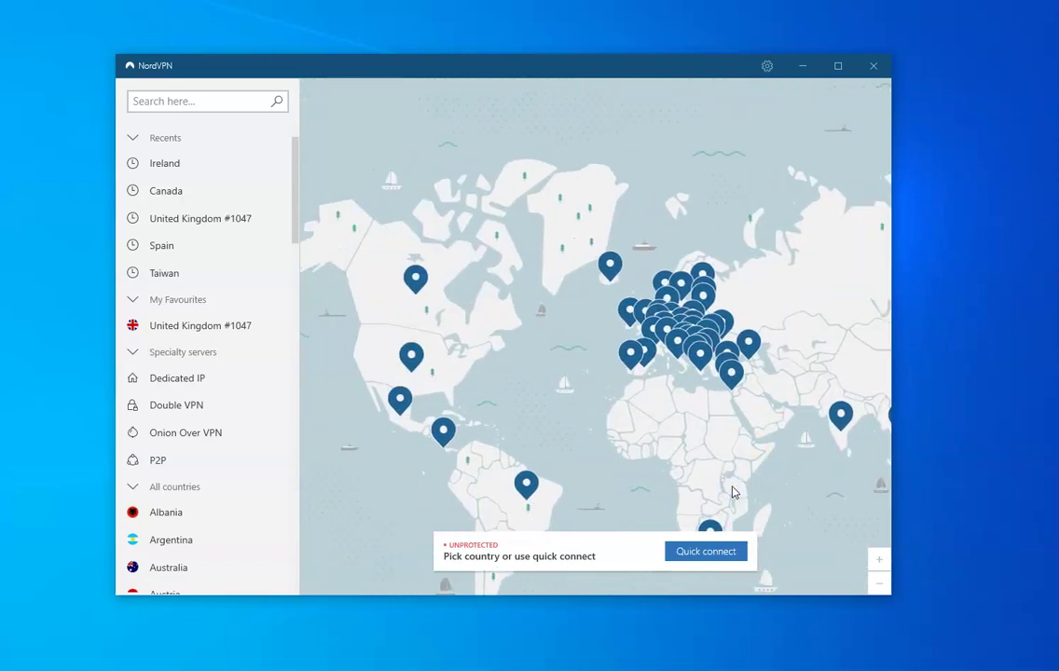
scroll(733, 492, "up", 1)
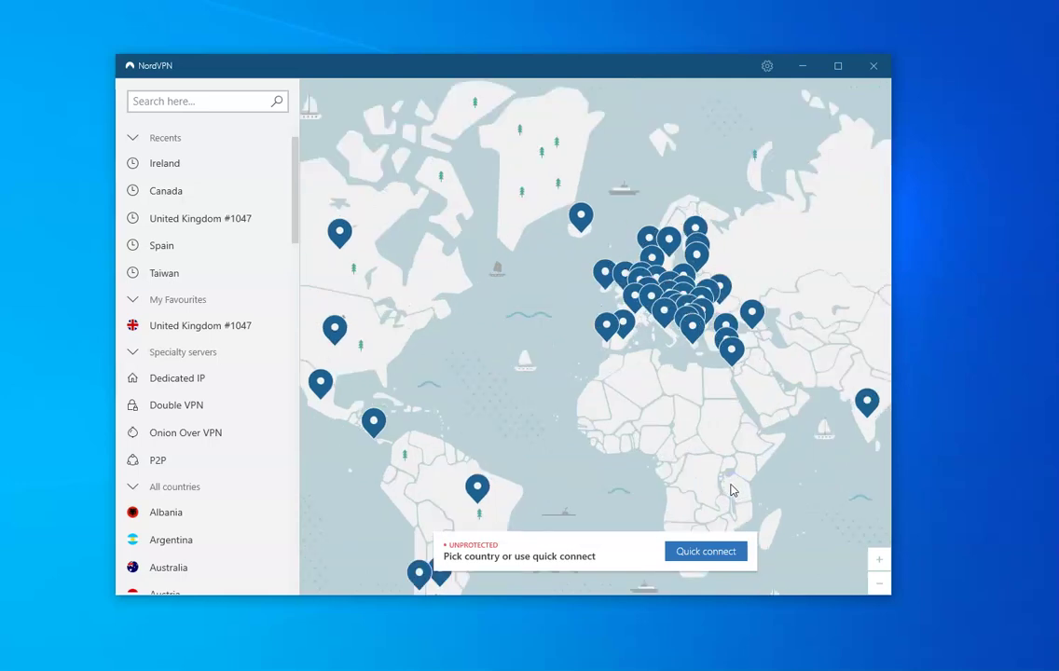
left_click_drag(541, 331, 518, 425)
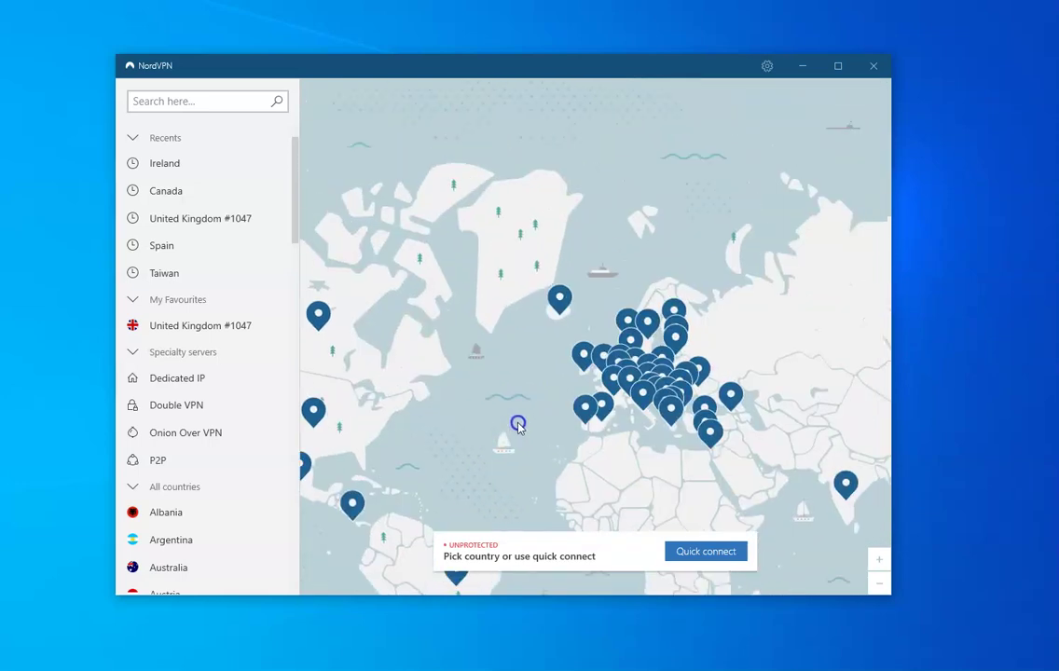
scroll(579, 424, "up", 2)
scroll(611, 431, "up", 2)
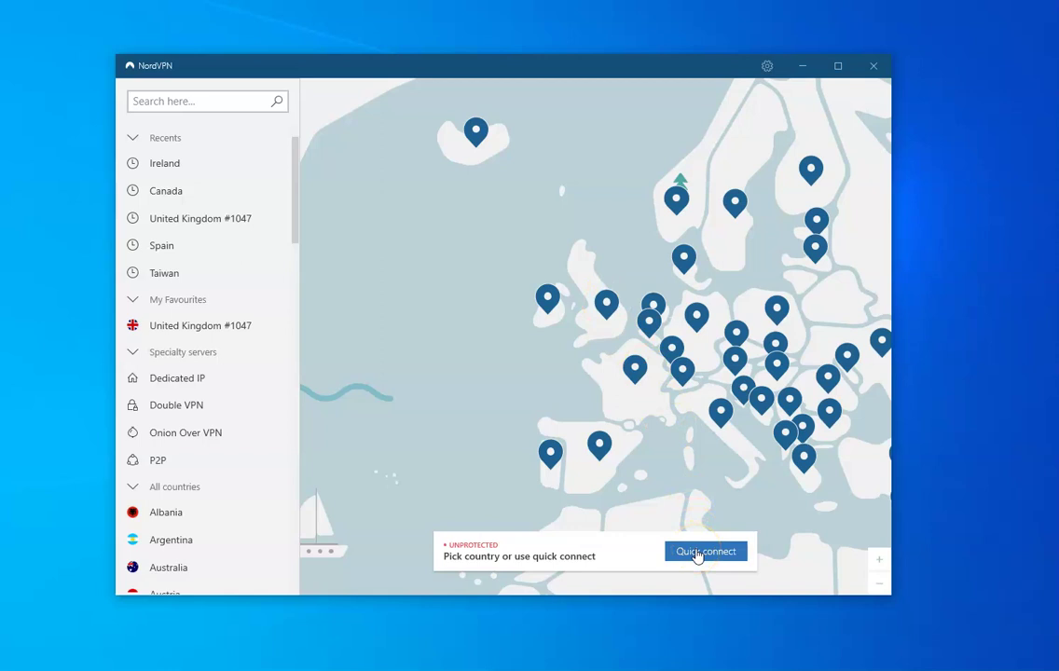
mouse_move(205, 273)
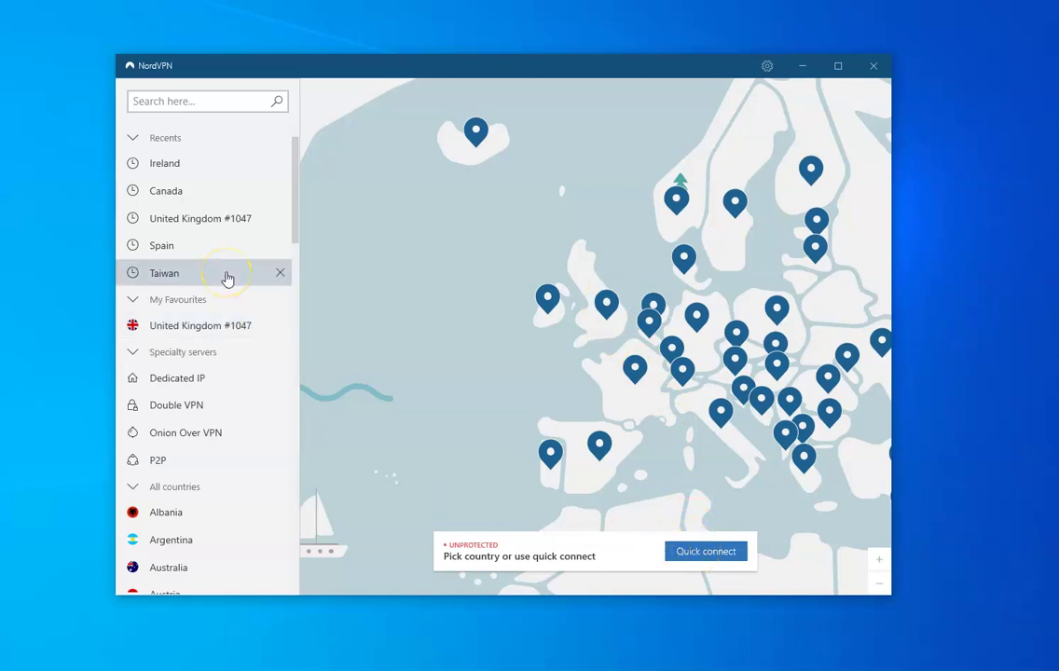
left_click(229, 279)
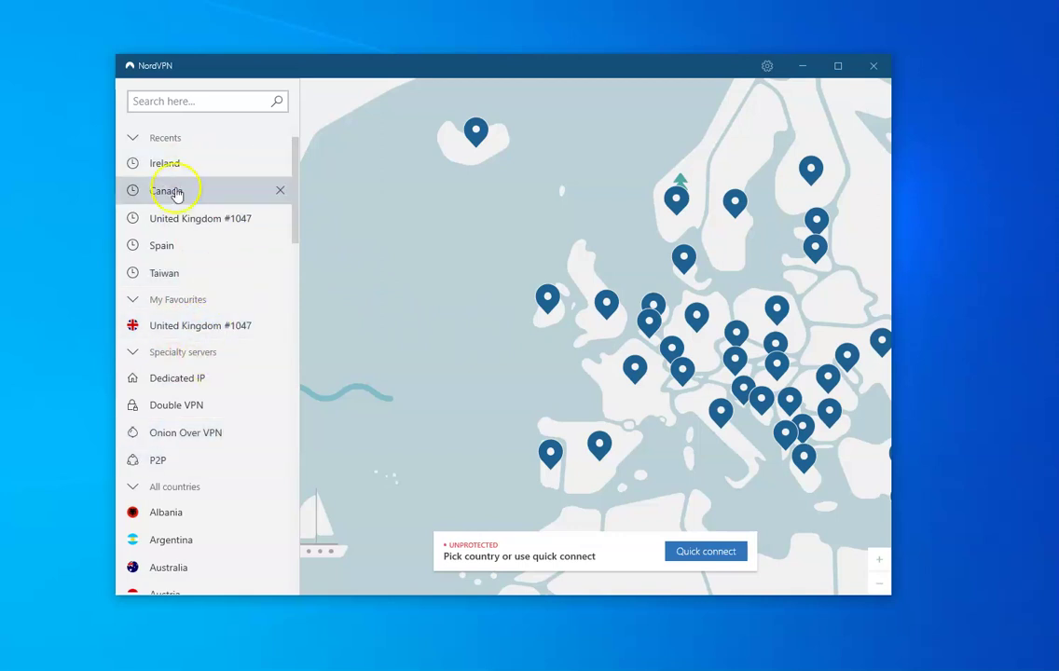
Connect to the favourite United Kingdom #1047 server and minimise NordVPN
left_click(196, 325)
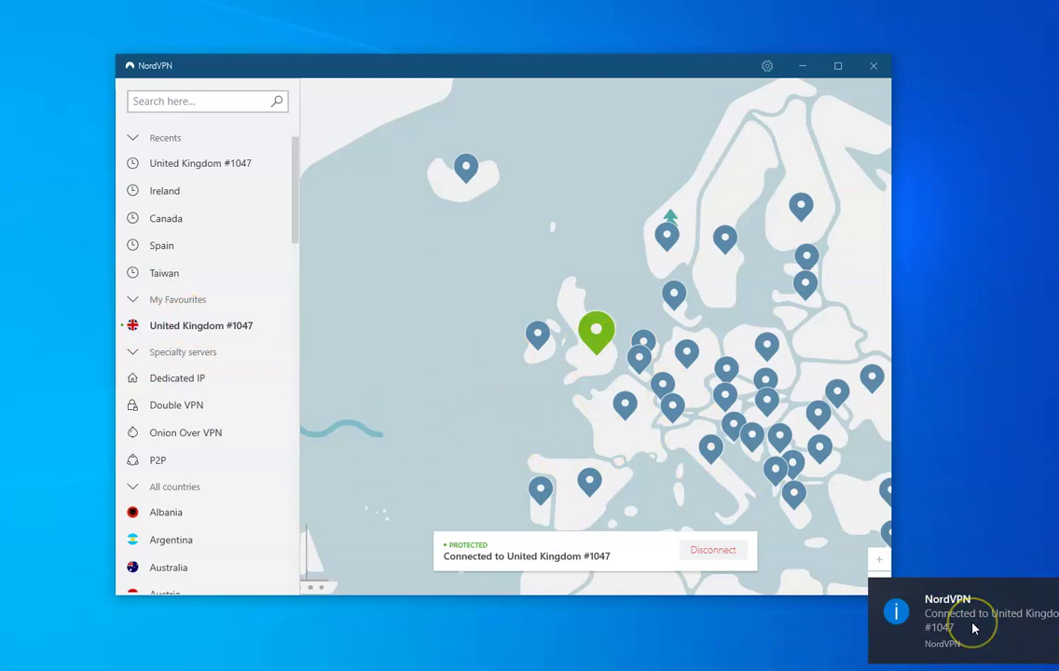
left_click(801, 67)
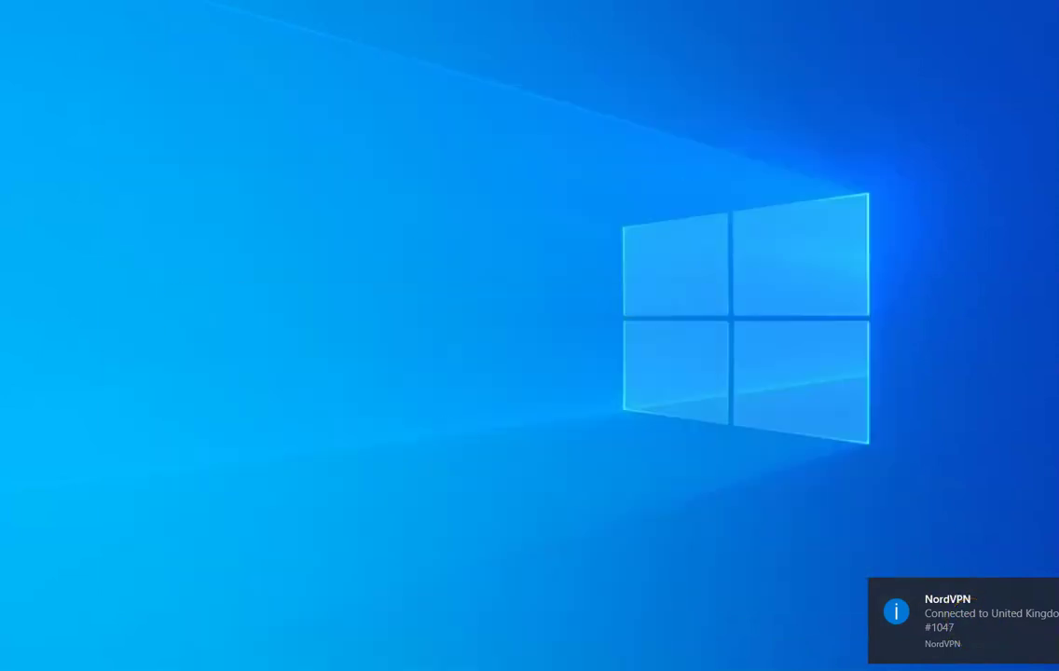
Dismiss the VPN toast, then search Bing in Edge for 'plumbers' and scroll the London results
left_click(1047, 597)
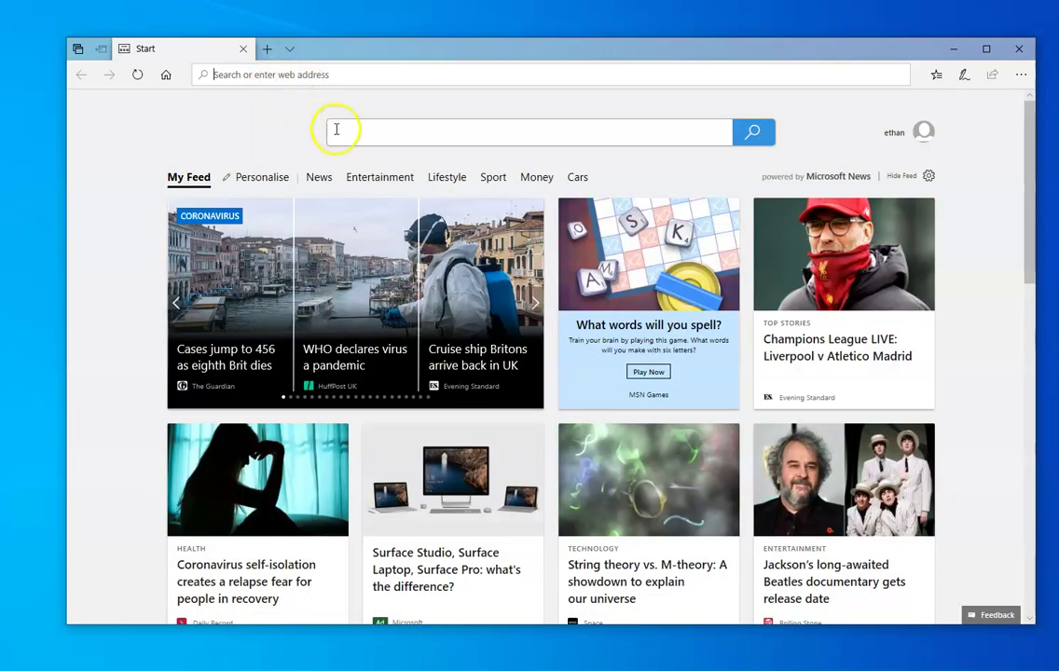
left_click(400, 140)
type("plu")
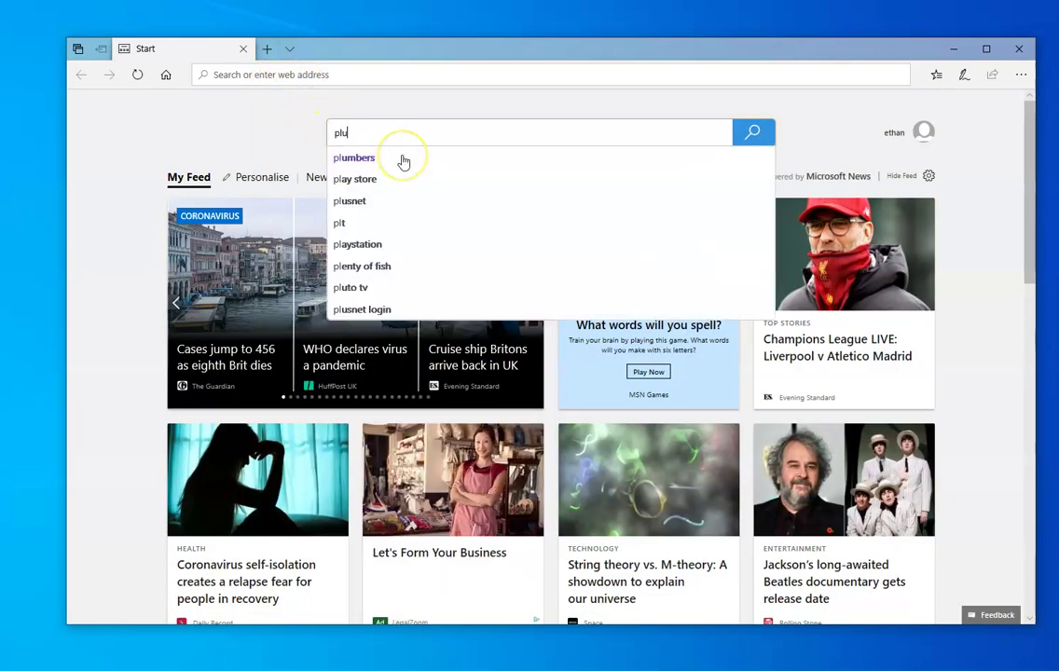
type("mbers")
key("Return")
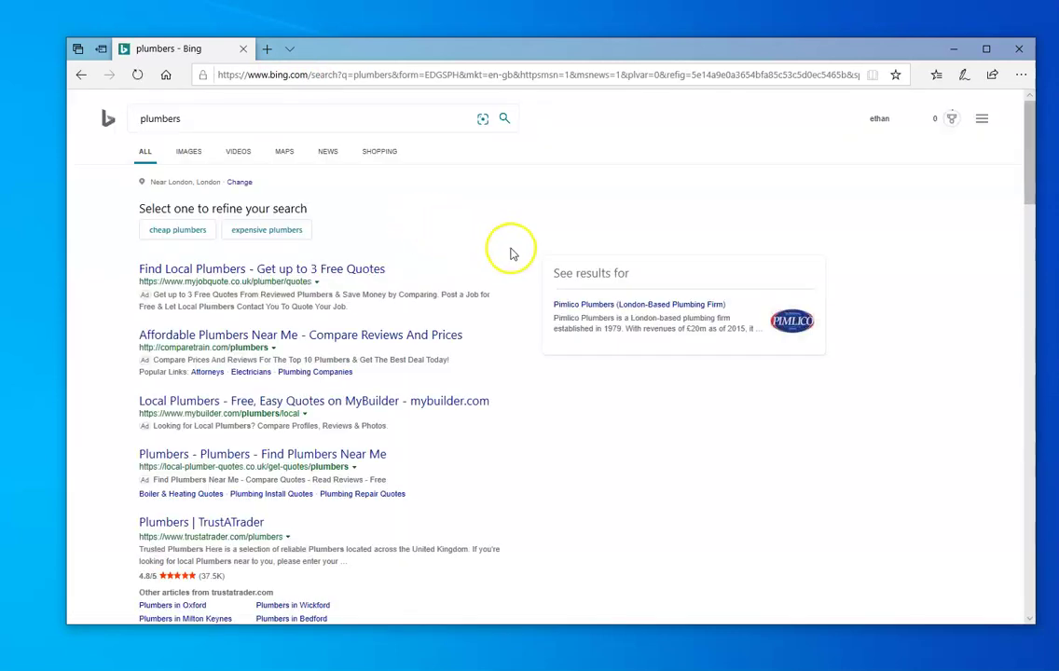
scroll(435, 241, "down", 1)
scroll(435, 235, "down", 3)
scroll(436, 238, "down", 3)
scroll(447, 244, "down", 1)
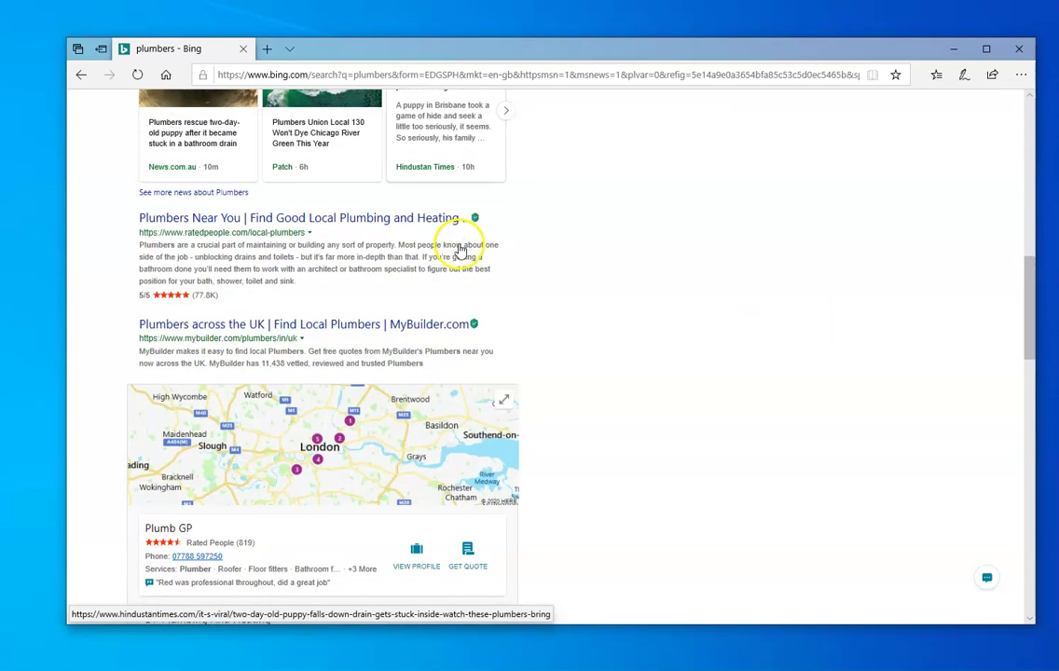
scroll(459, 250, "down", 2)
scroll(267, 286, "up", 1)
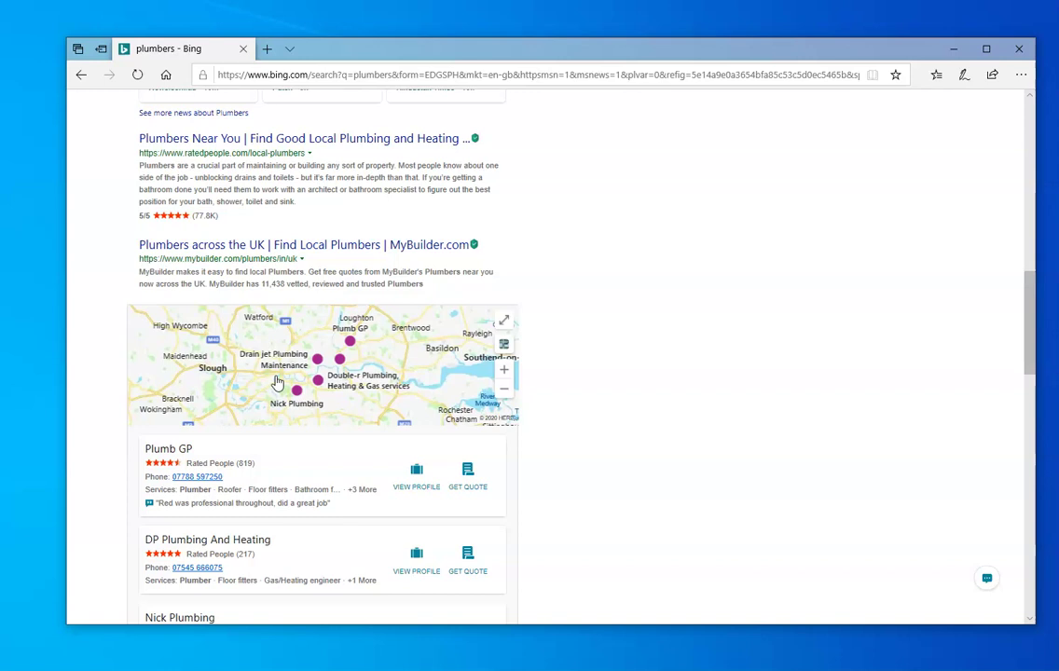
In a new Edge tab, go to BBC iPlayer and open the Hometown: A Killing page
left_click(267, 49)
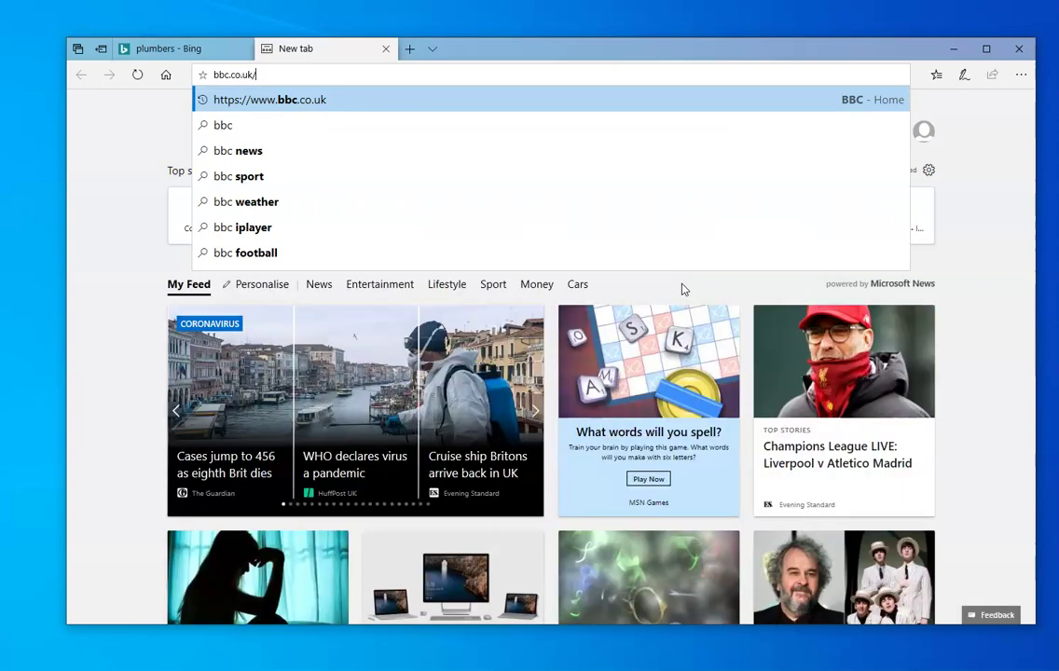
type("iplayer")
key("Return")
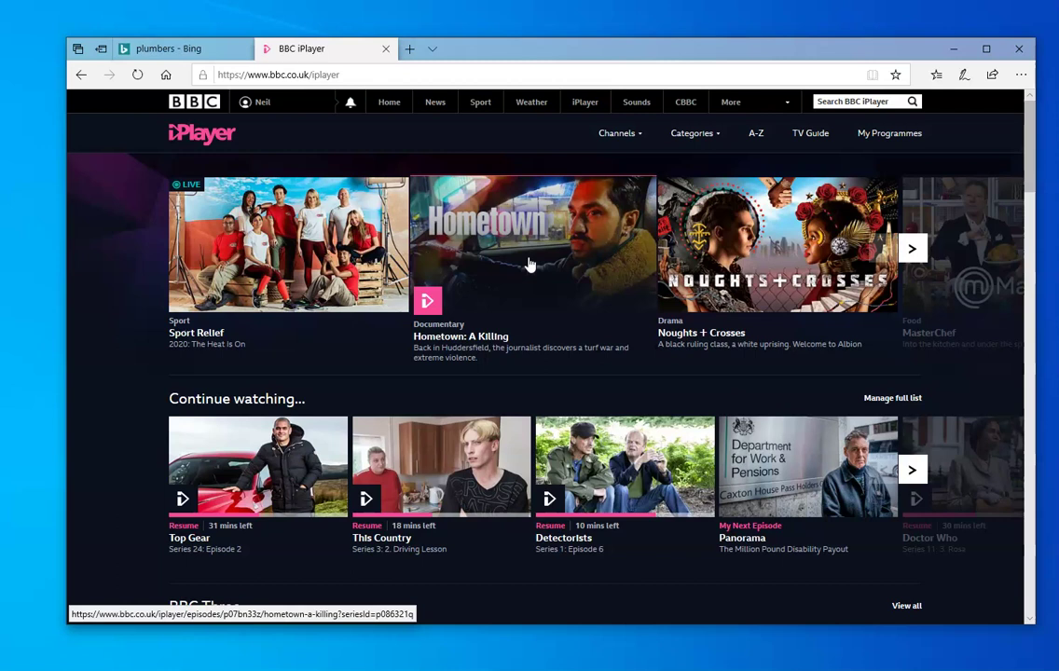
left_click(516, 241)
left_click(561, 220)
mouse_move(288, 270)
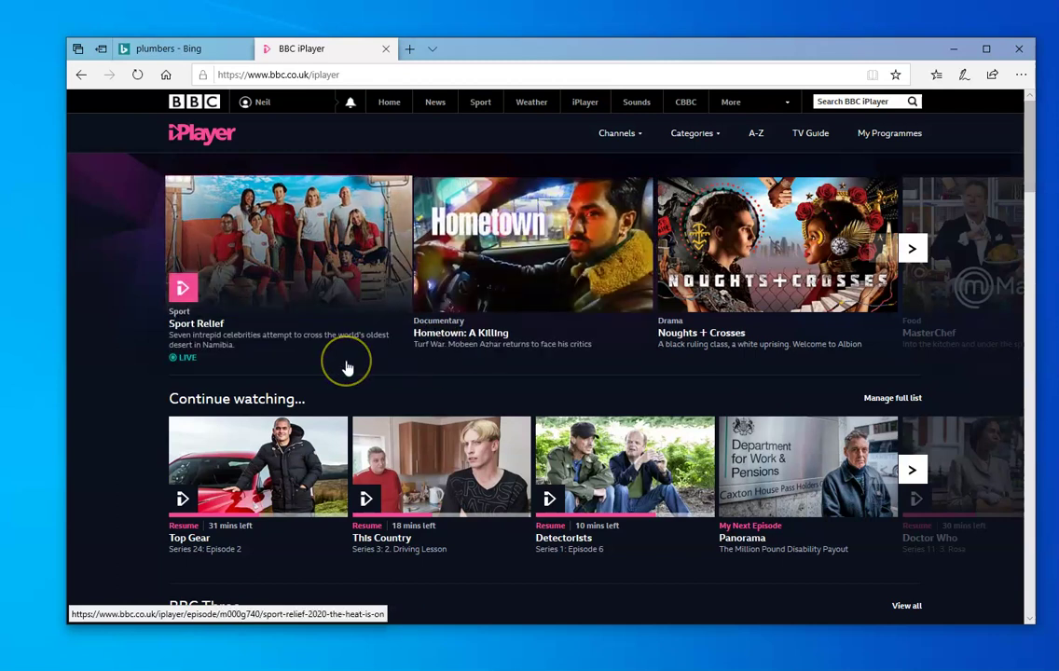
left_click(426, 300)
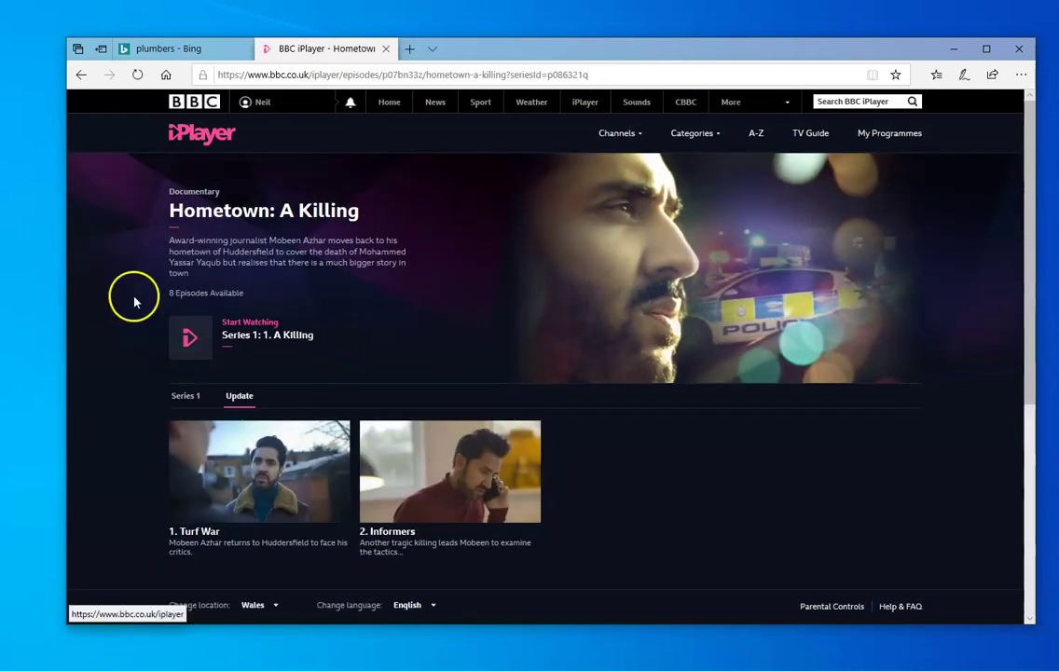
Play Series 1 episode 1 without the PG Lock, then pause it at 00:01 of 28:53
left_click(189, 336)
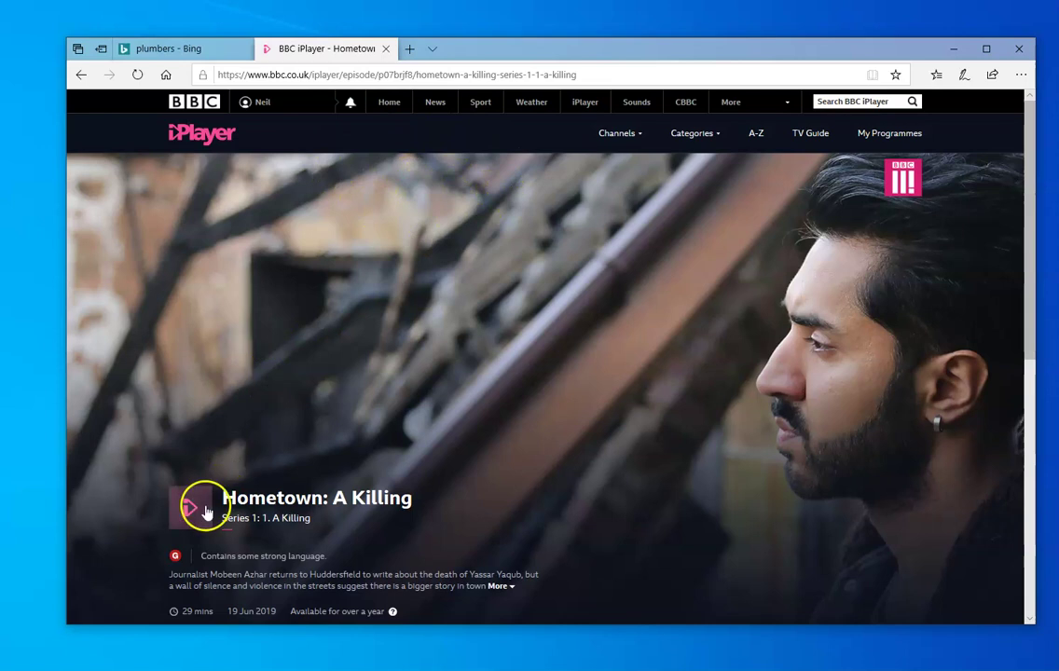
left_click(189, 508)
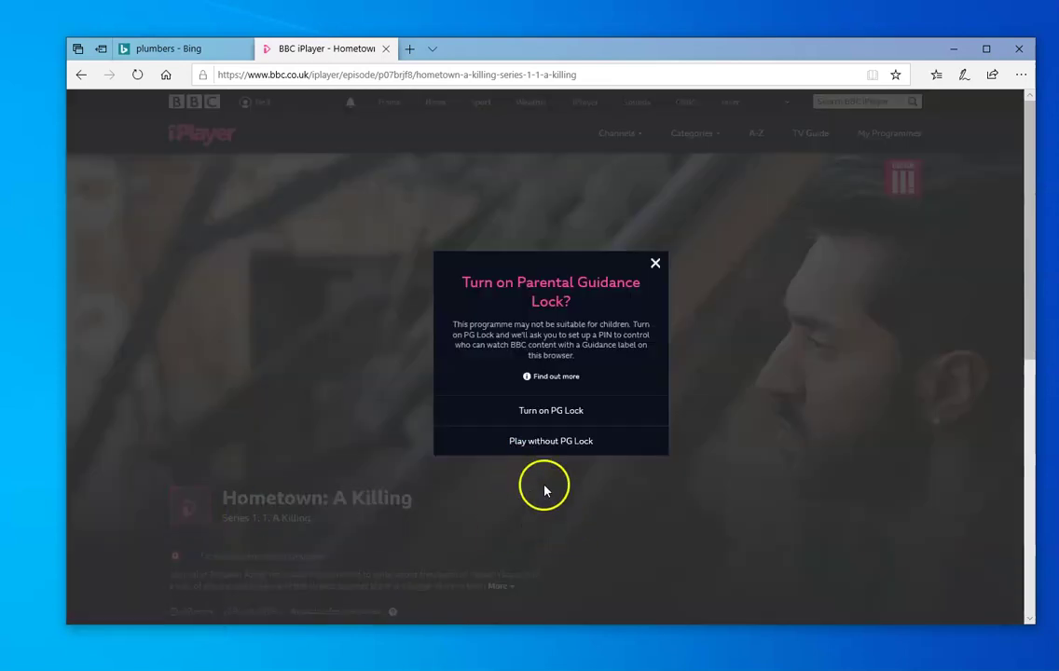
left_click(560, 451)
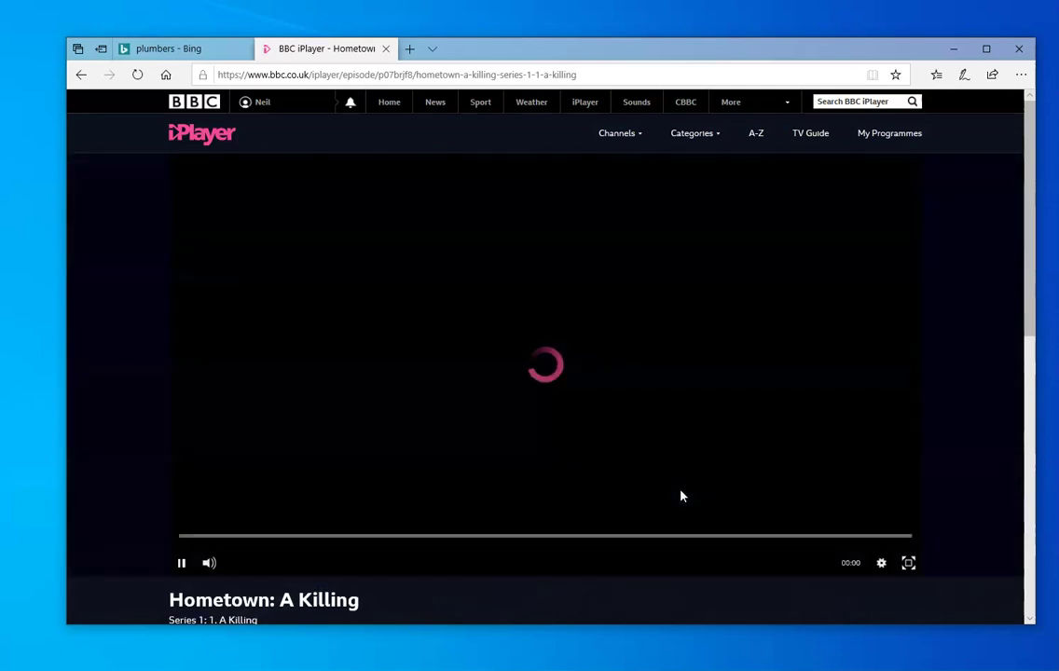
scroll(648, 470, "down", 2)
scroll(644, 469, "up", 2)
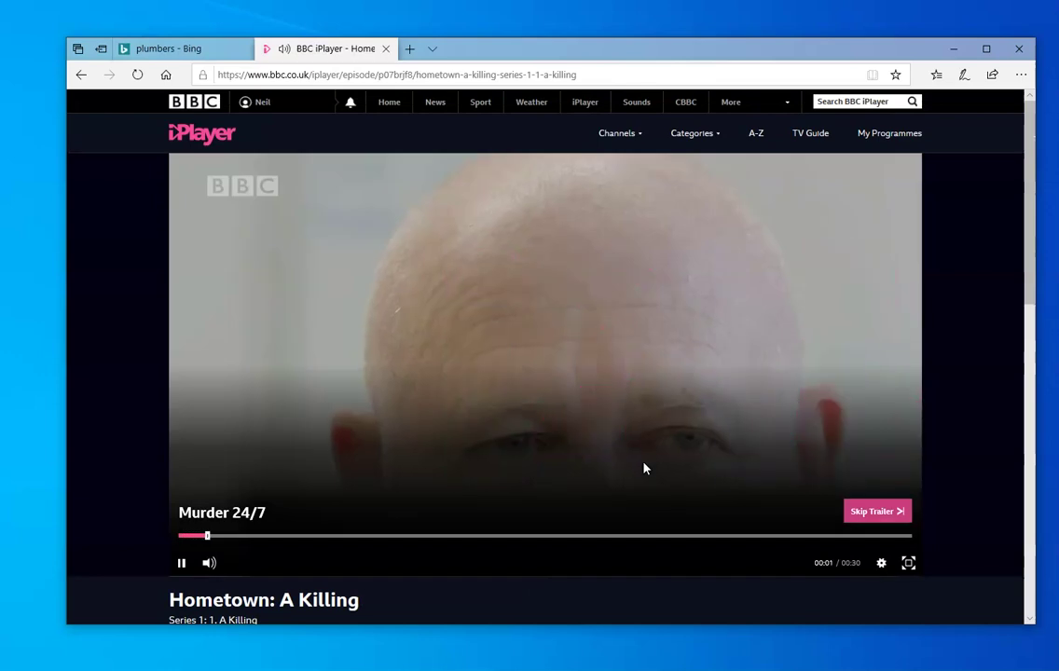
left_click(668, 469)
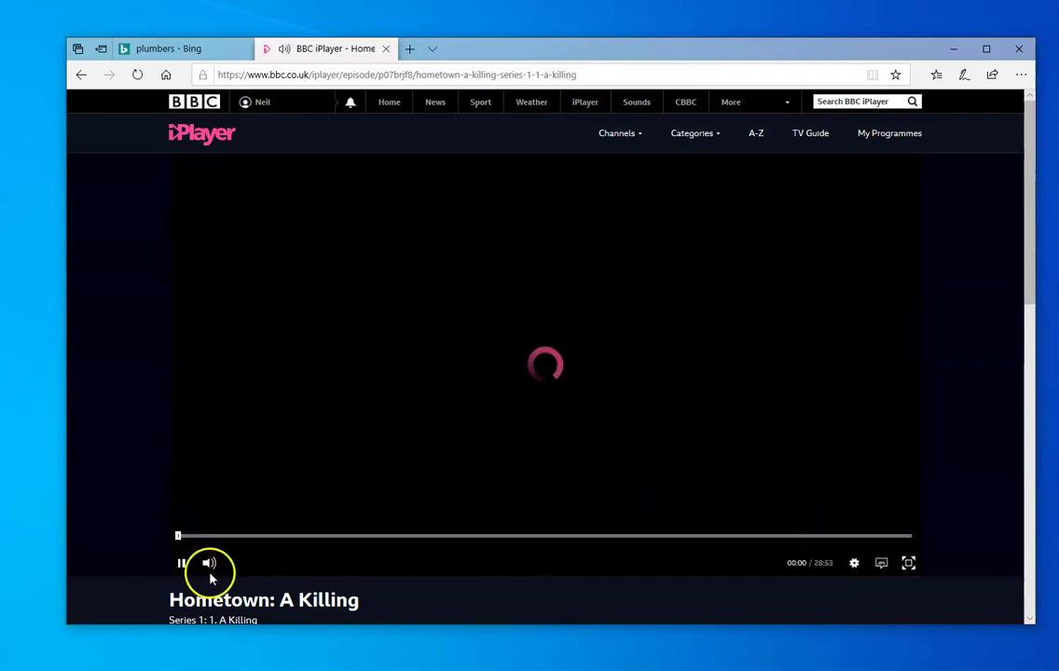
left_click(183, 565)
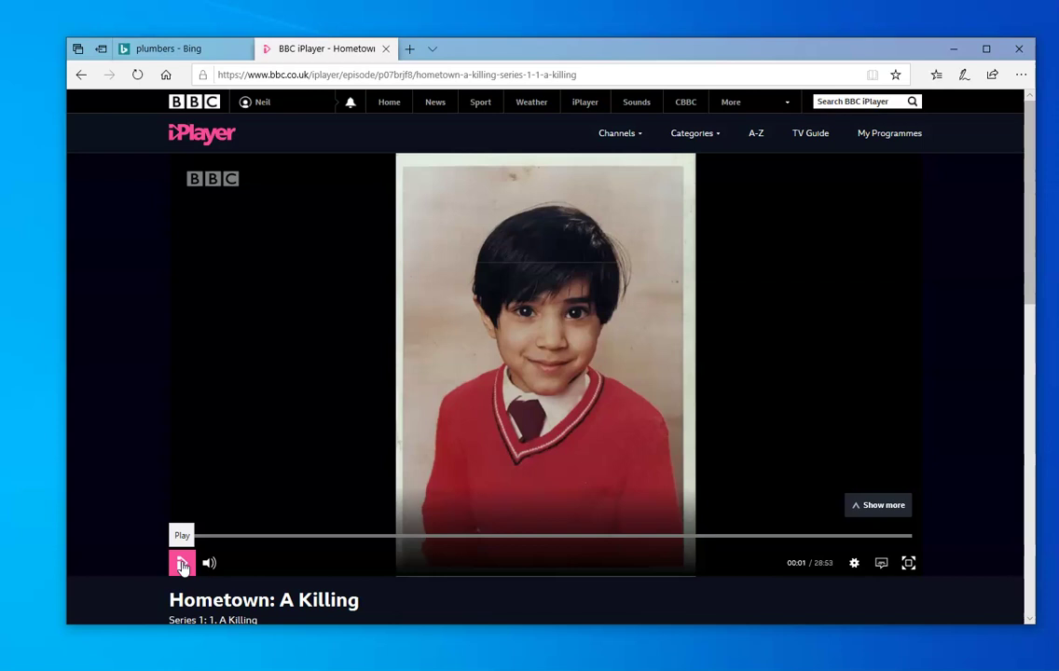
Briefly resume the iPlayer episode, then leave it for the BBC homepage and account link
left_click(185, 566)
left_click_drag(454, 284, 390, 104)
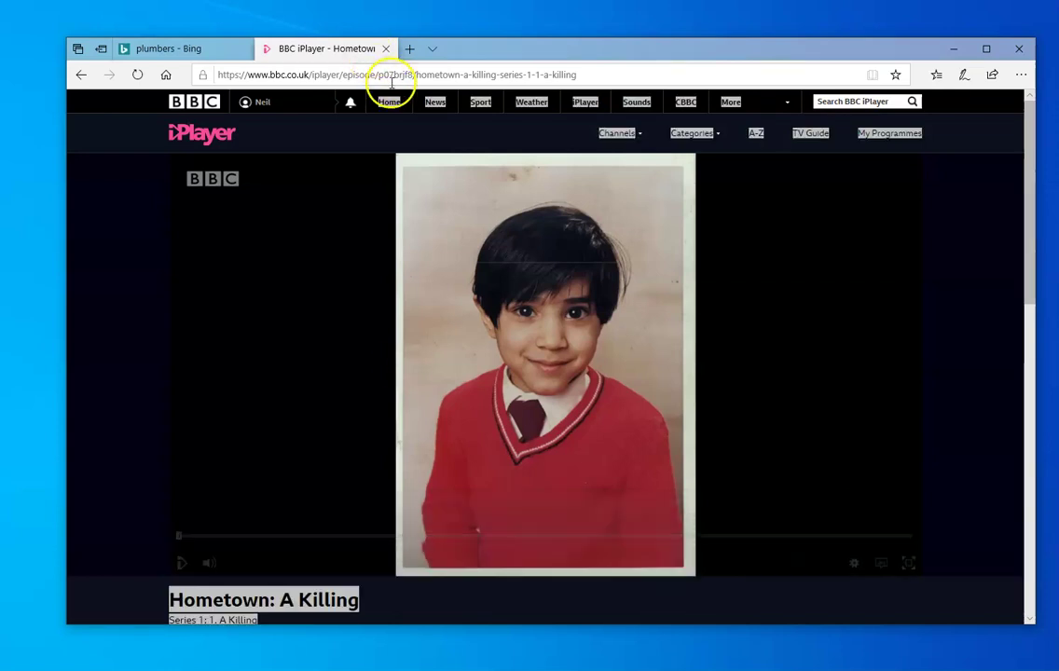
left_click(389, 111)
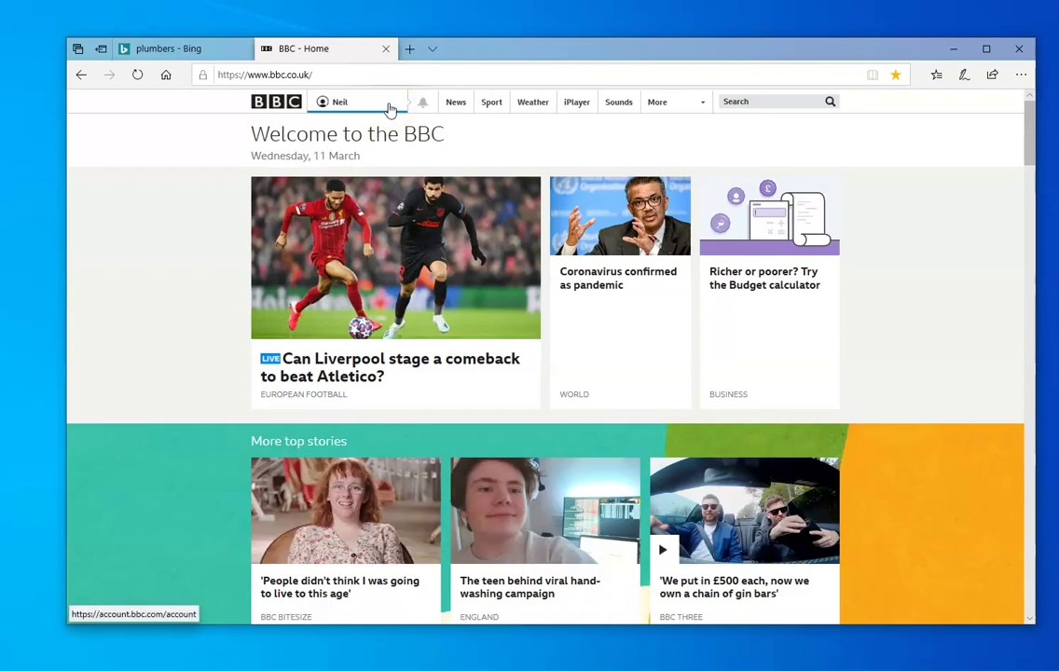
left_click(395, 105)
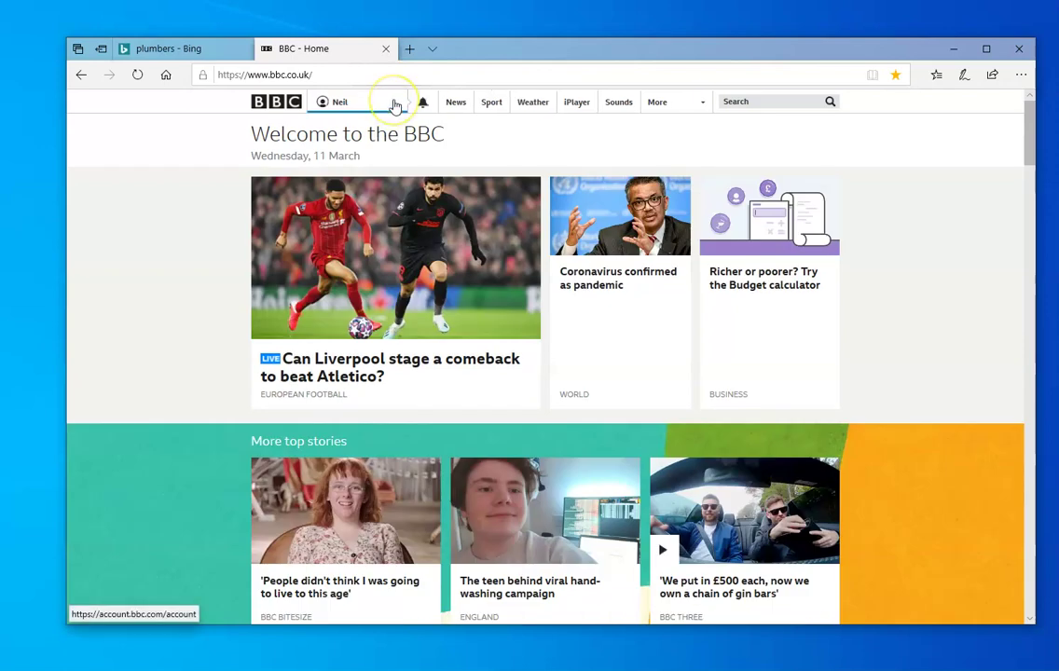